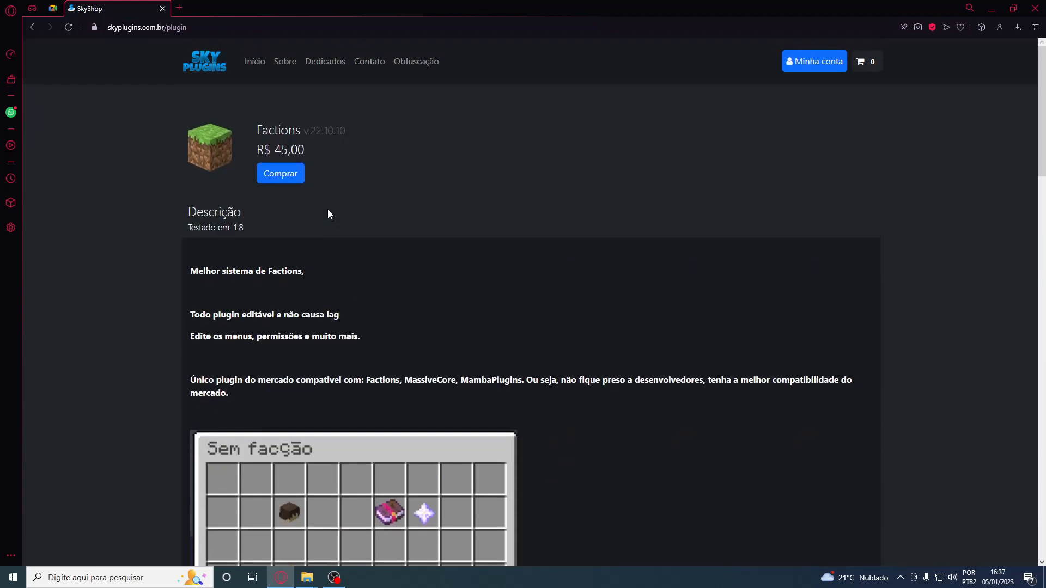
View the FTop plugin's details on the SkyPlugins store and return to its home page before putting the browser away
click(256, 62)
scroll(451, 374, down, 5)
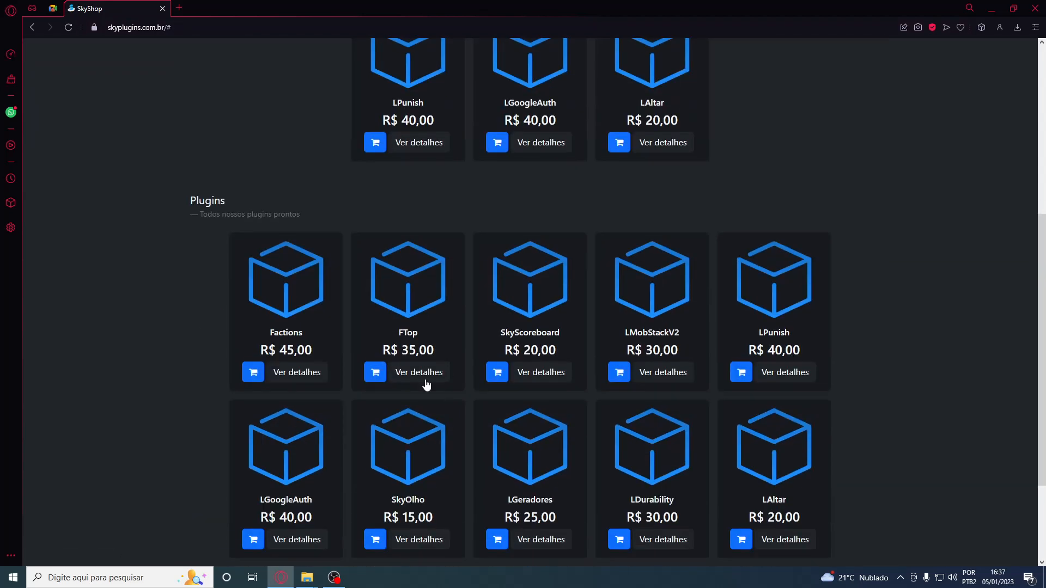
click(421, 379)
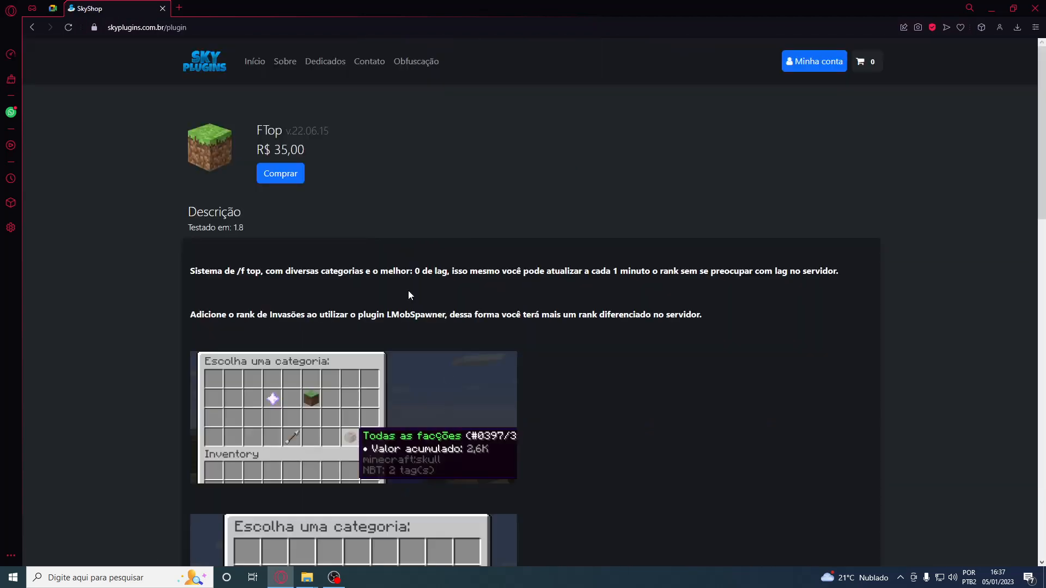
click(257, 65)
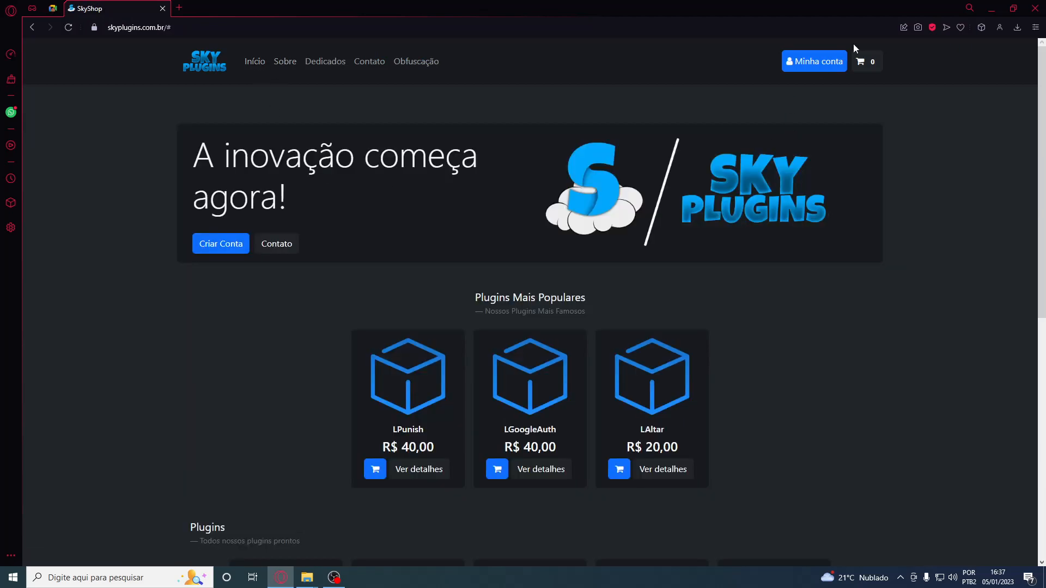
click(991, 8)
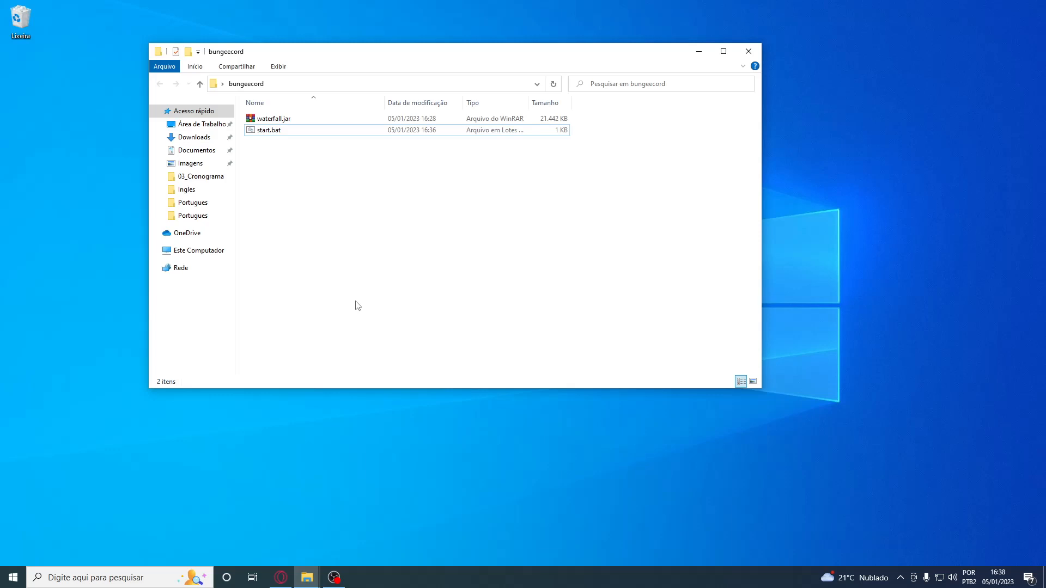
Open start.bat for editing, examine its Java memory arguments, jar name and PAUSE line, and close it without changes
right_click(274, 131)
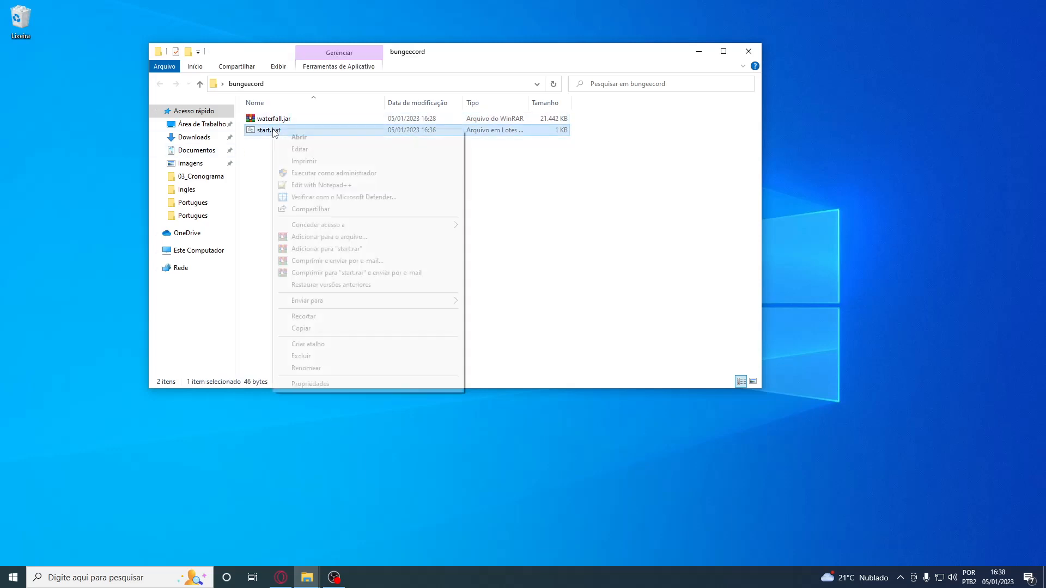
click(328, 154)
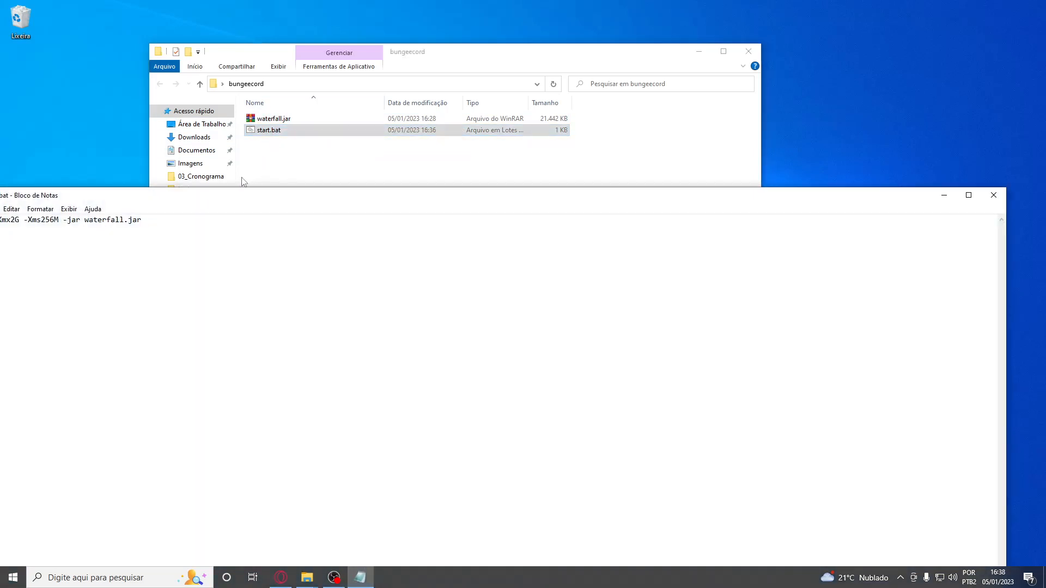
drag(439, 221, 442, 219)
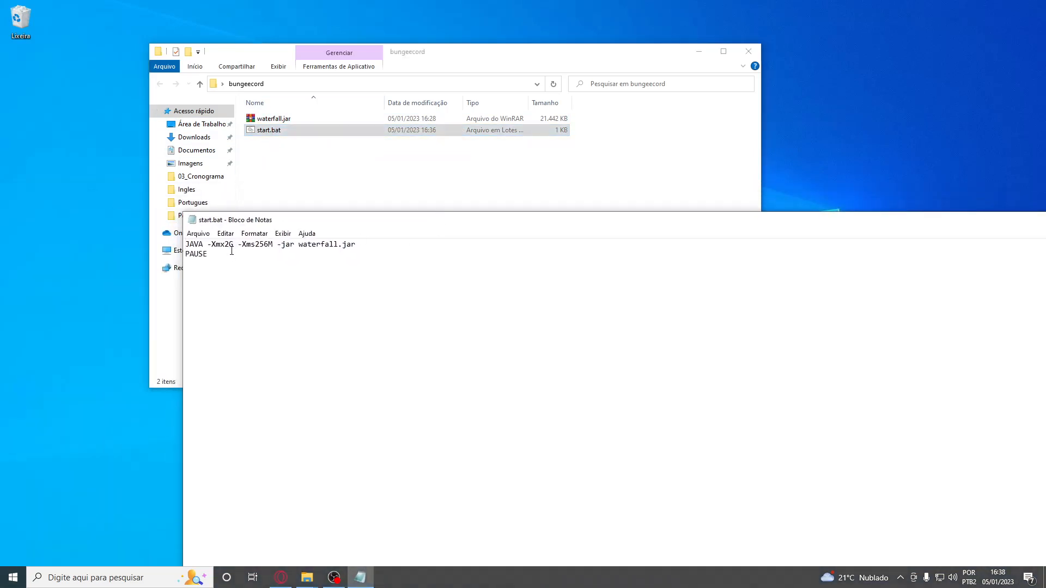
key(ctrl+a)
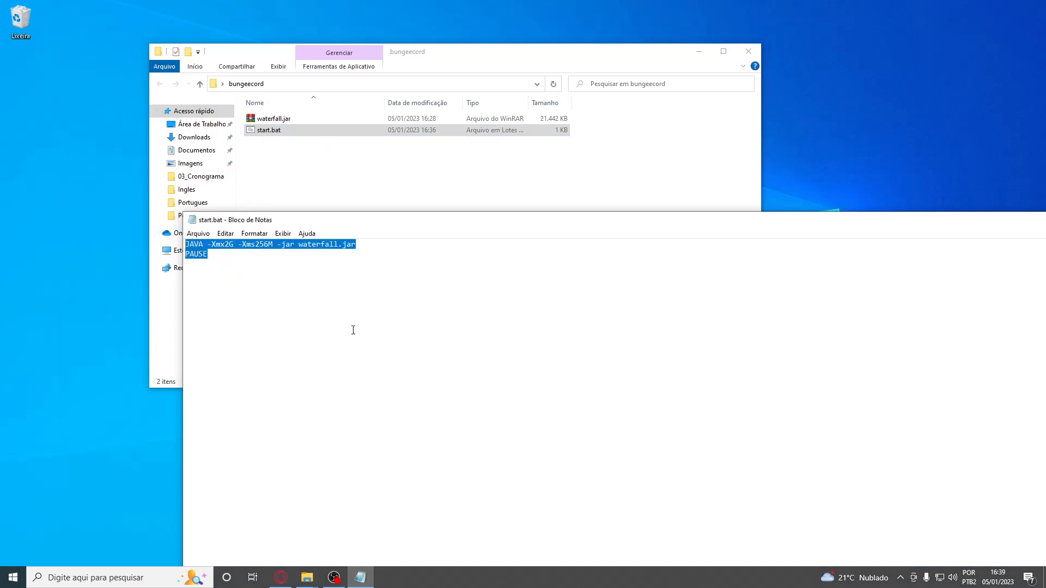
click(211, 270)
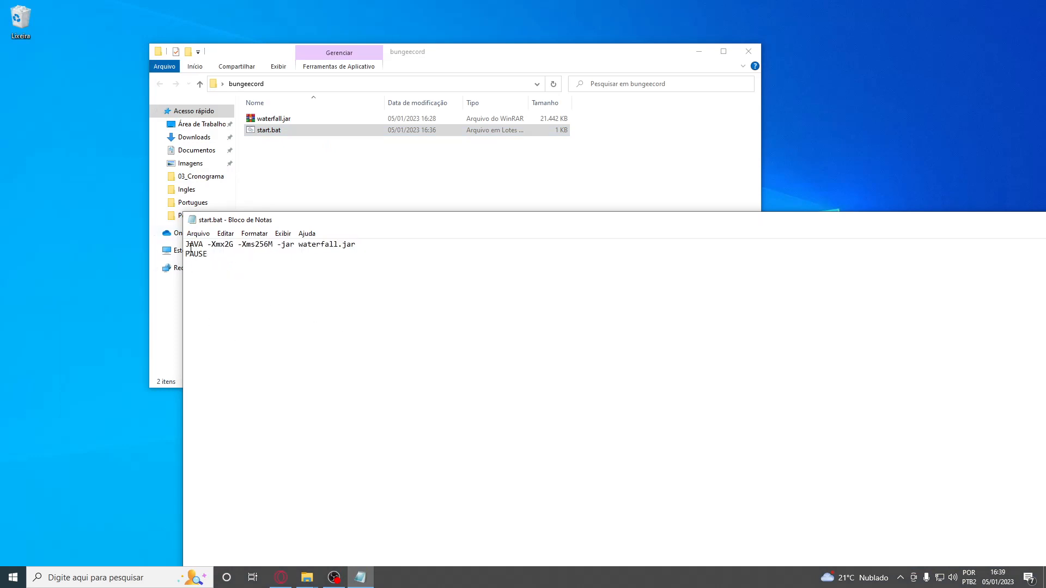
drag(190, 244, 300, 248)
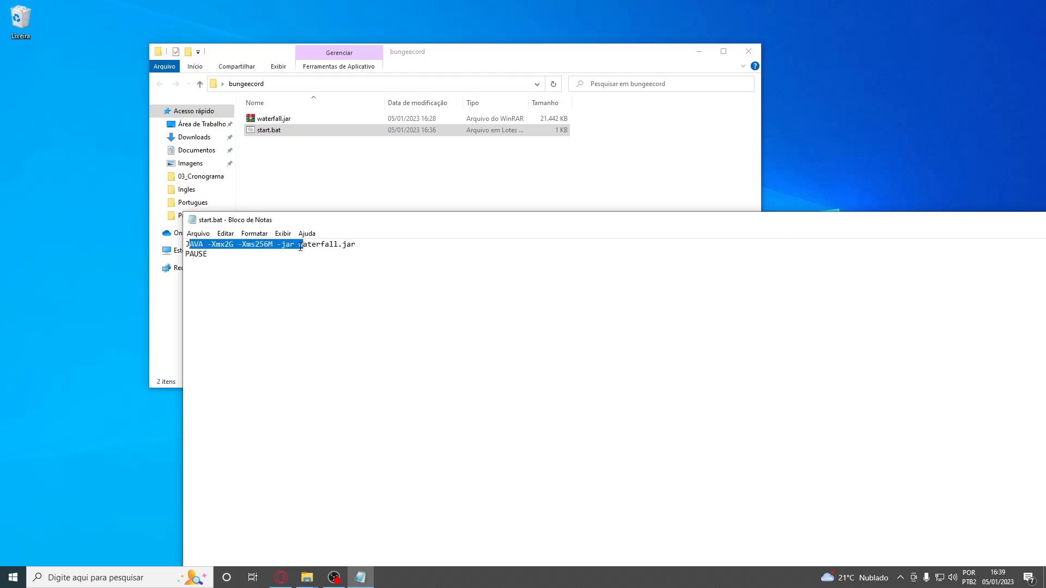
drag(225, 245, 277, 245)
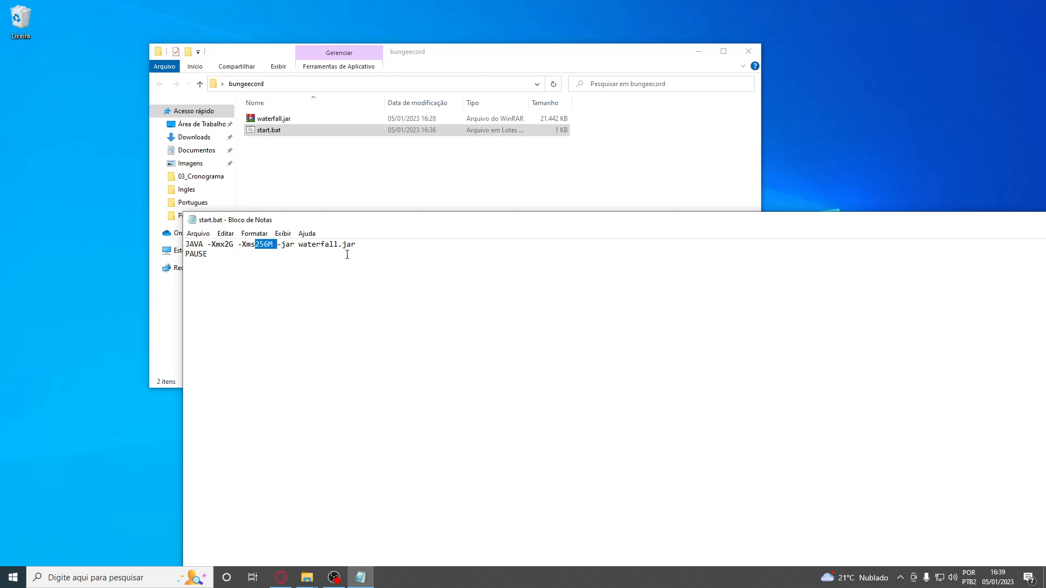
drag(356, 247, 299, 251)
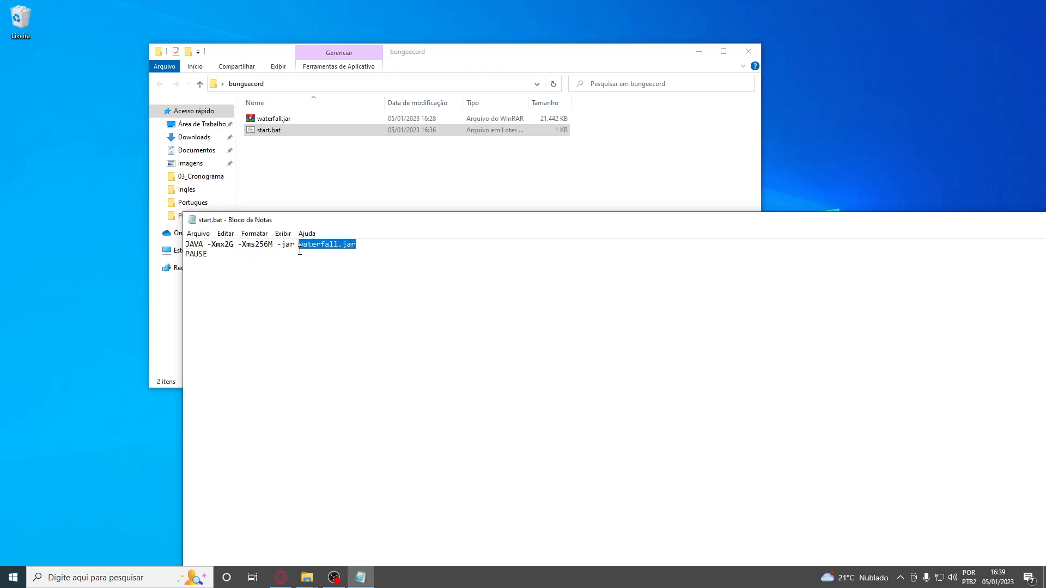
click(212, 255)
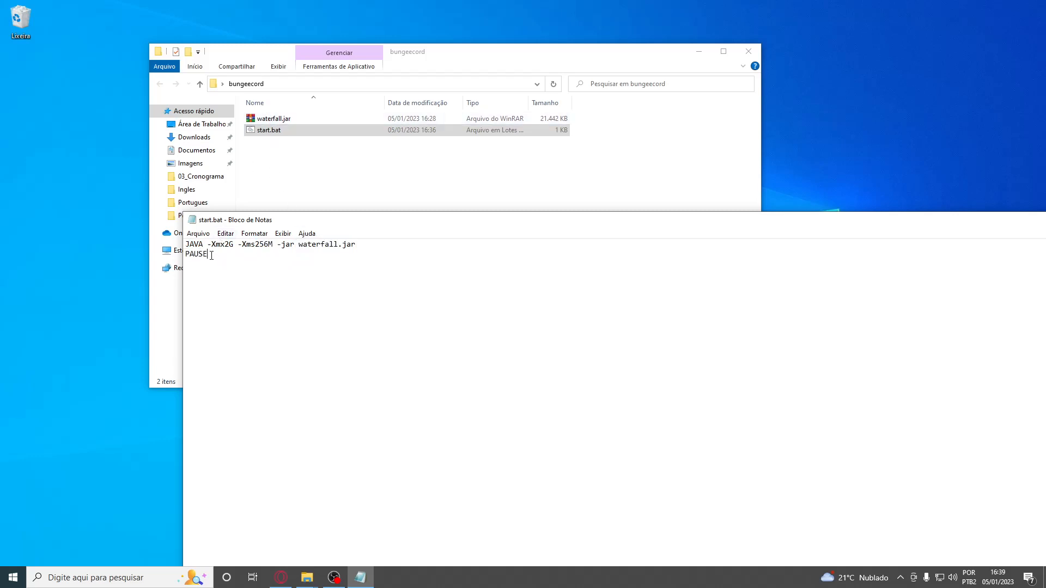
drag(211, 255, 184, 250)
drag(336, 218, 195, 217)
click(1027, 211)
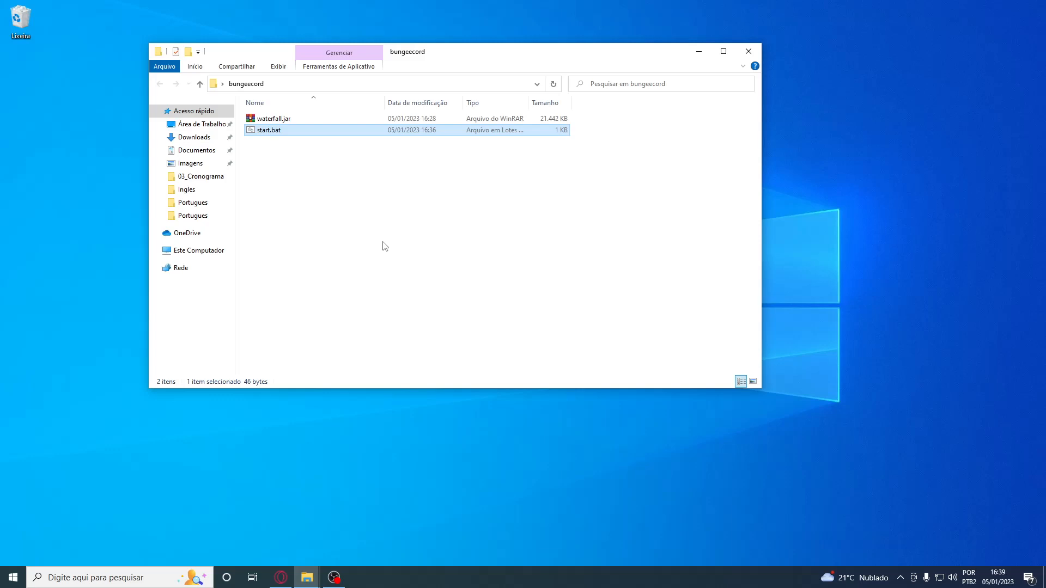
Run start.bat to generate the Waterfall proxy files in the bungeecord folder, and close the server console
double_click(288, 131)
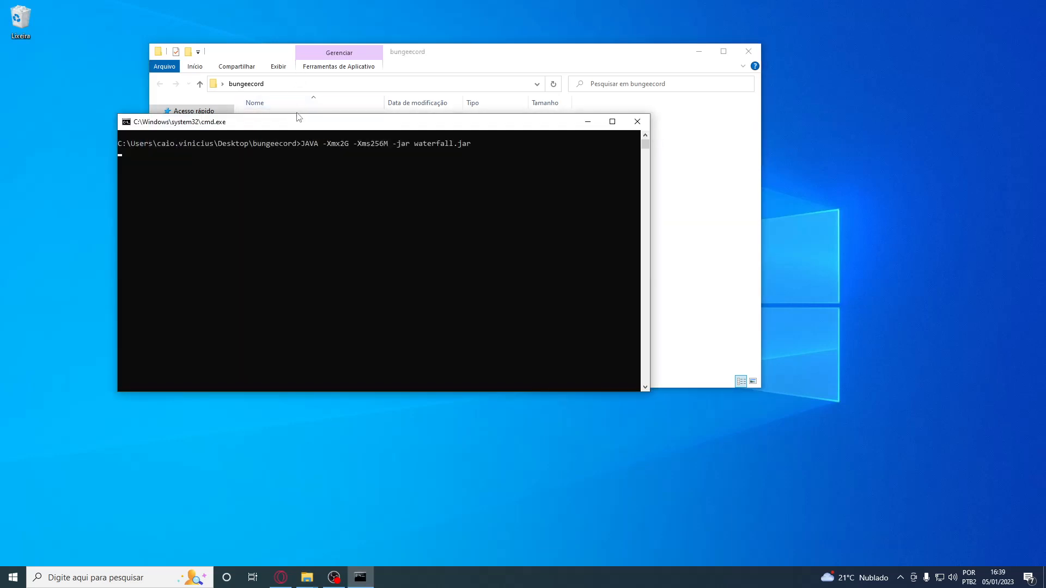
drag(300, 123, 455, 207)
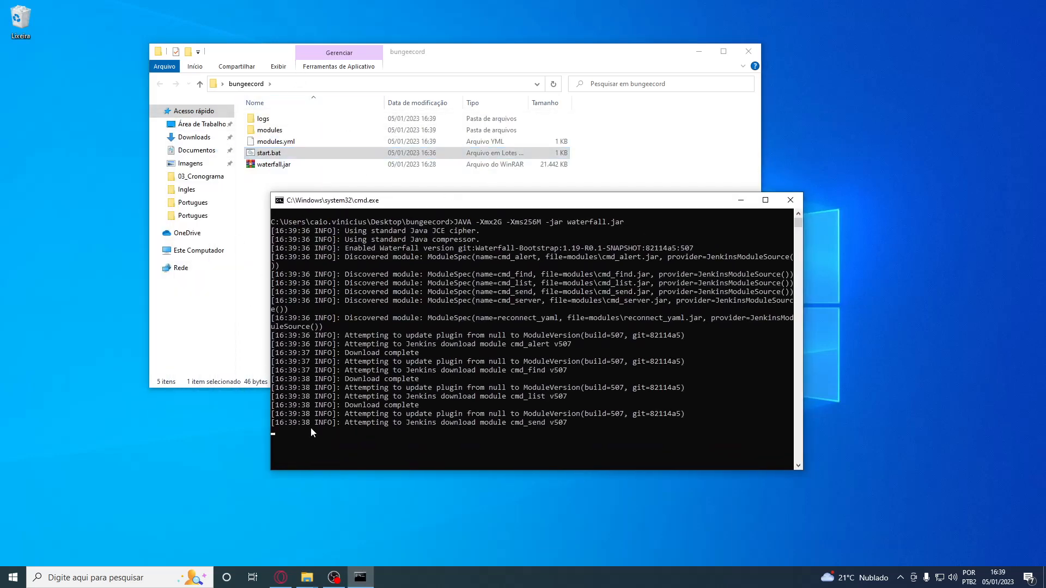
click(791, 200)
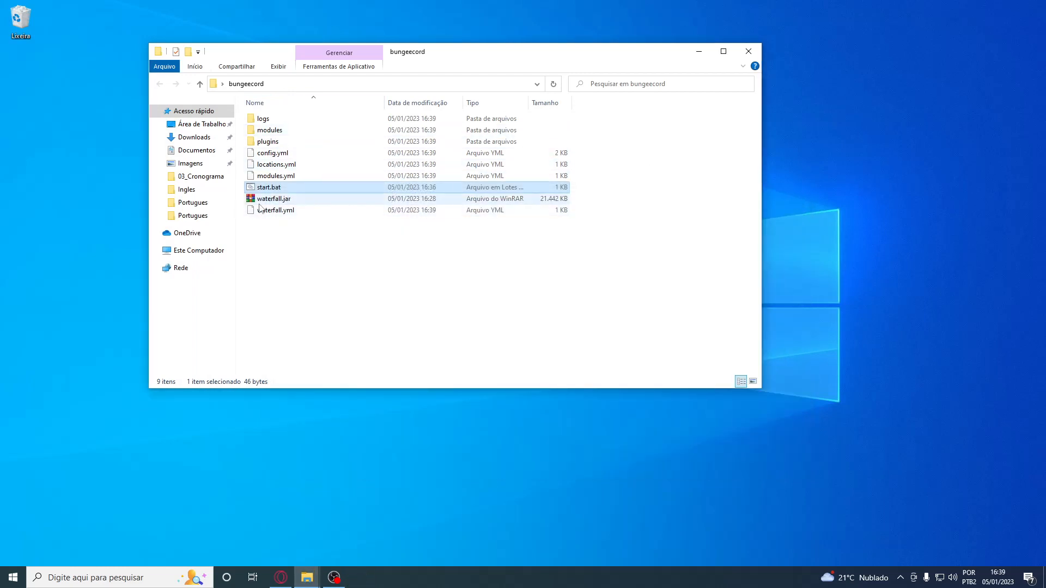
Open config.yml from the bungeecord folder in Notepad++ and close the leftover start.bat document
click(278, 154)
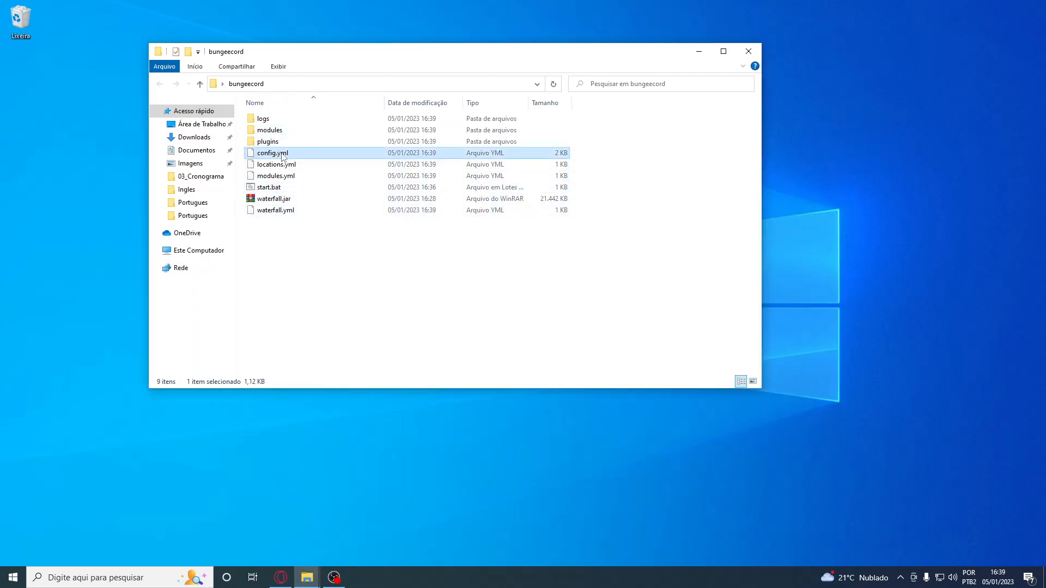
right_click(281, 154)
click(317, 175)
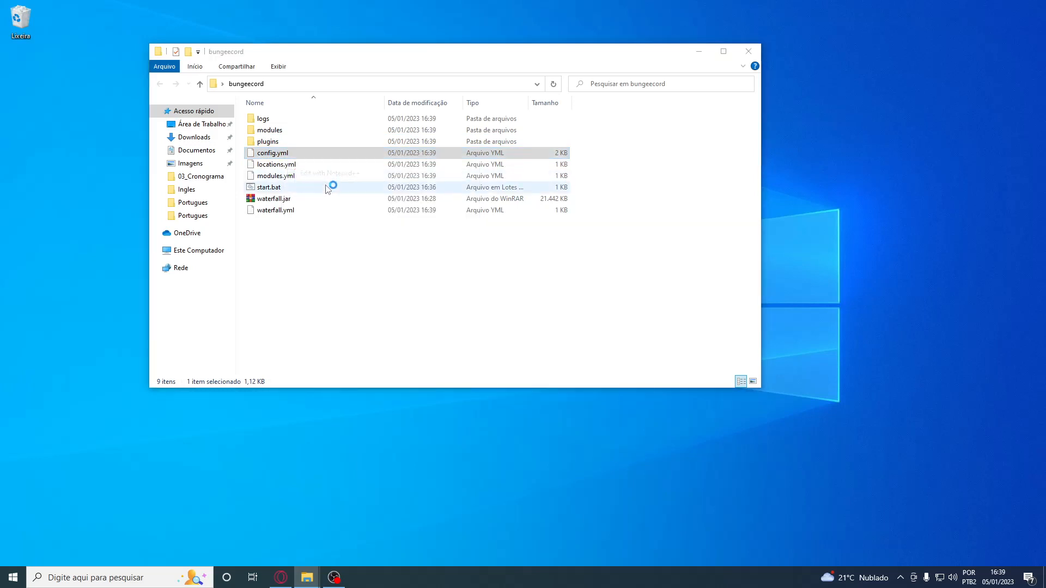
drag(528, 229, 270, 91)
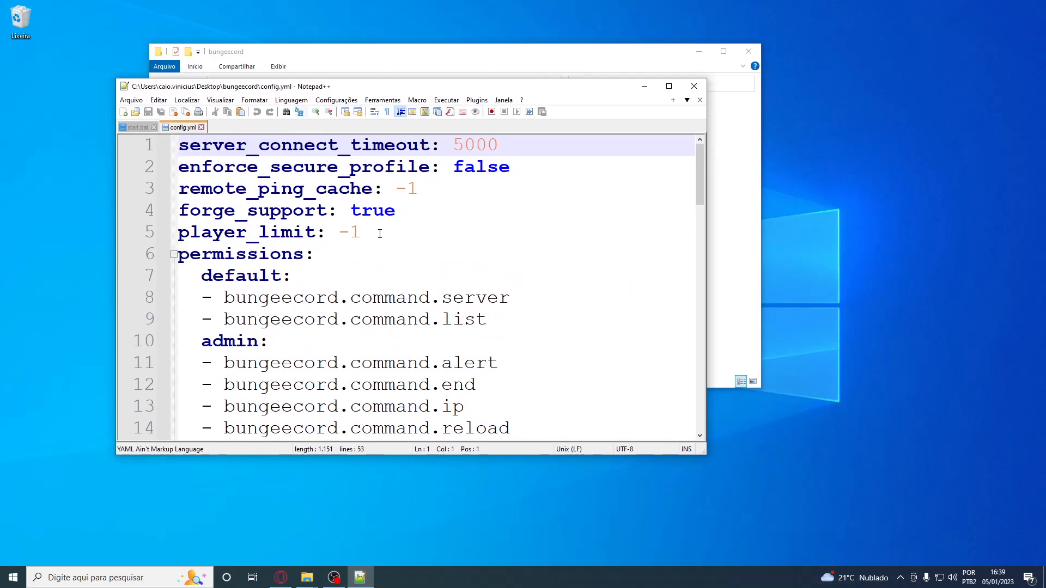
click(153, 127)
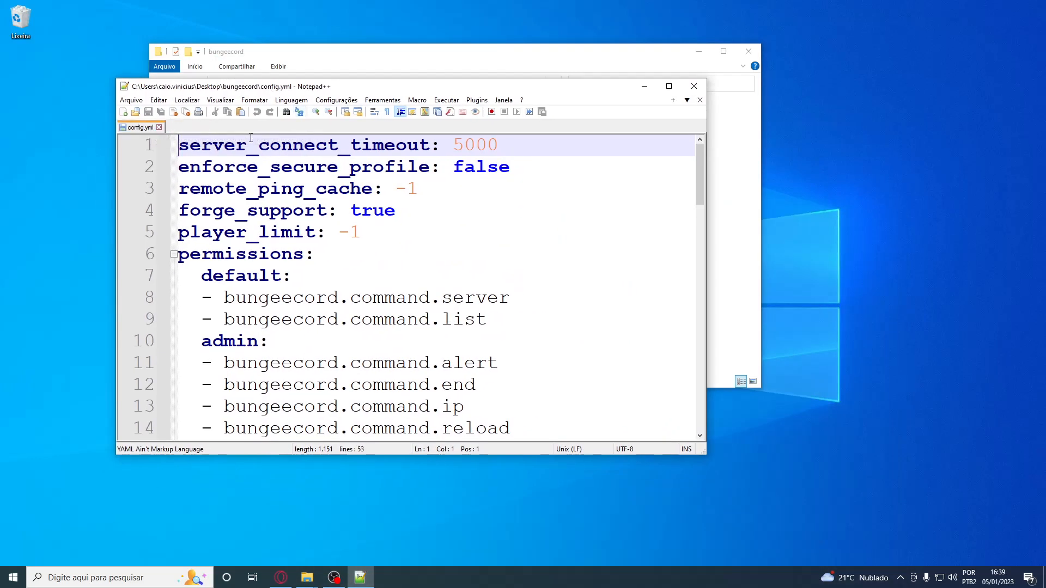
Review the server_connect_timeout line in config.yml and set forge_support to false
drag(179, 145, 499, 145)
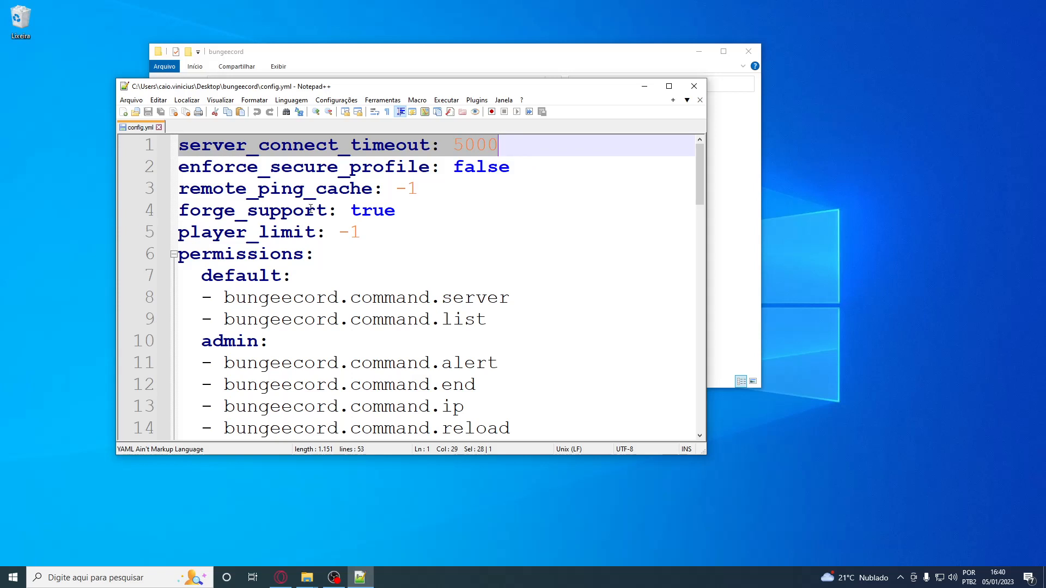
double_click(396, 212)
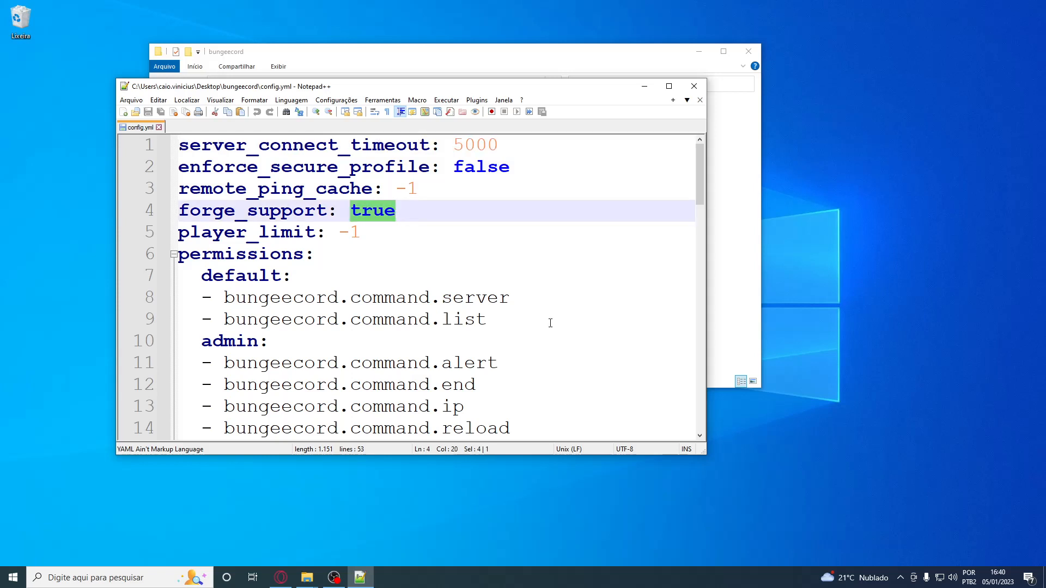
text(false)
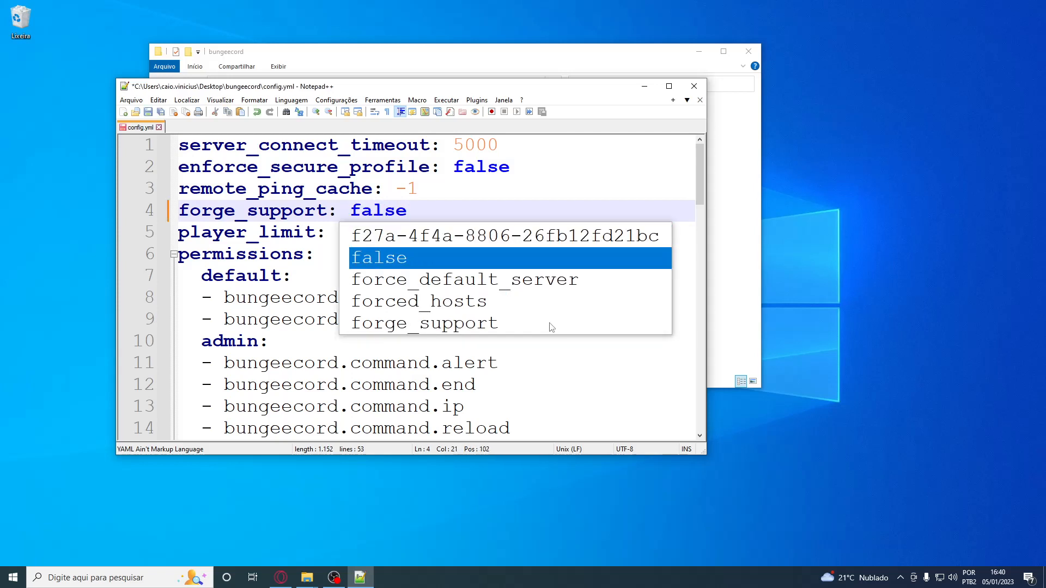
click(290, 277)
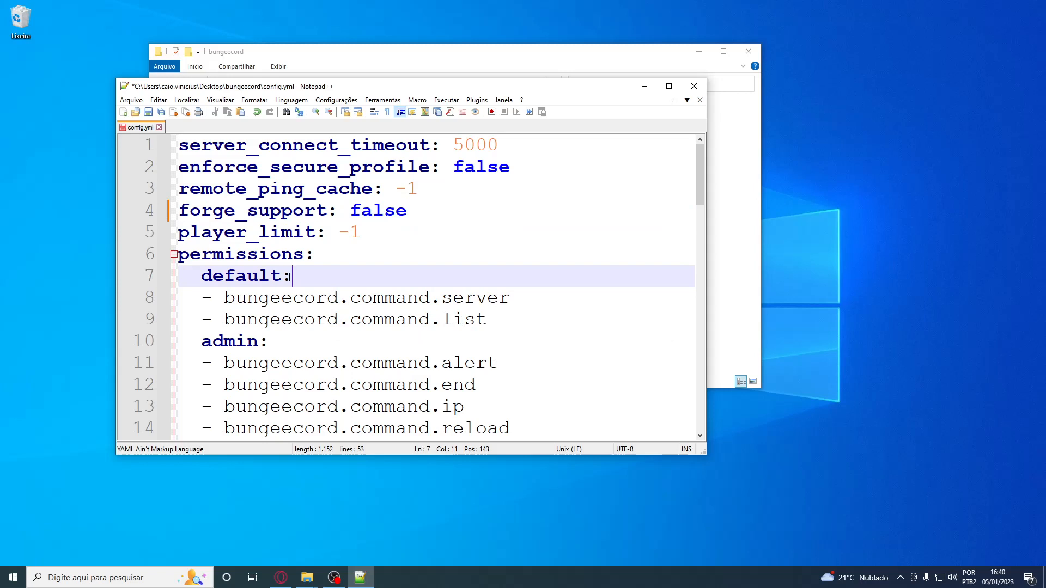
Set player_limit to 100 in config.yml
drag(328, 233, 360, 234)
click(385, 253)
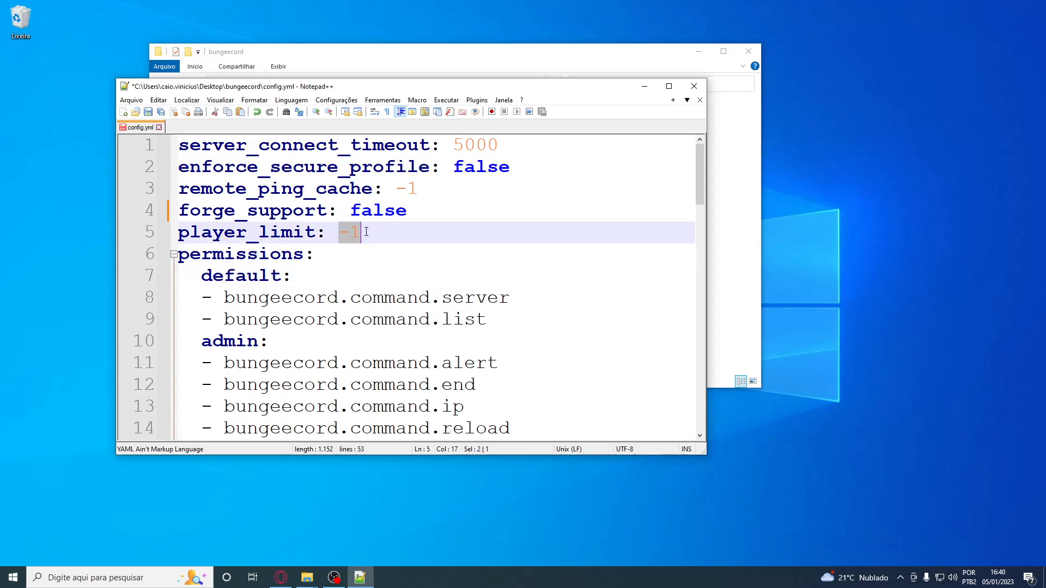
text(1)
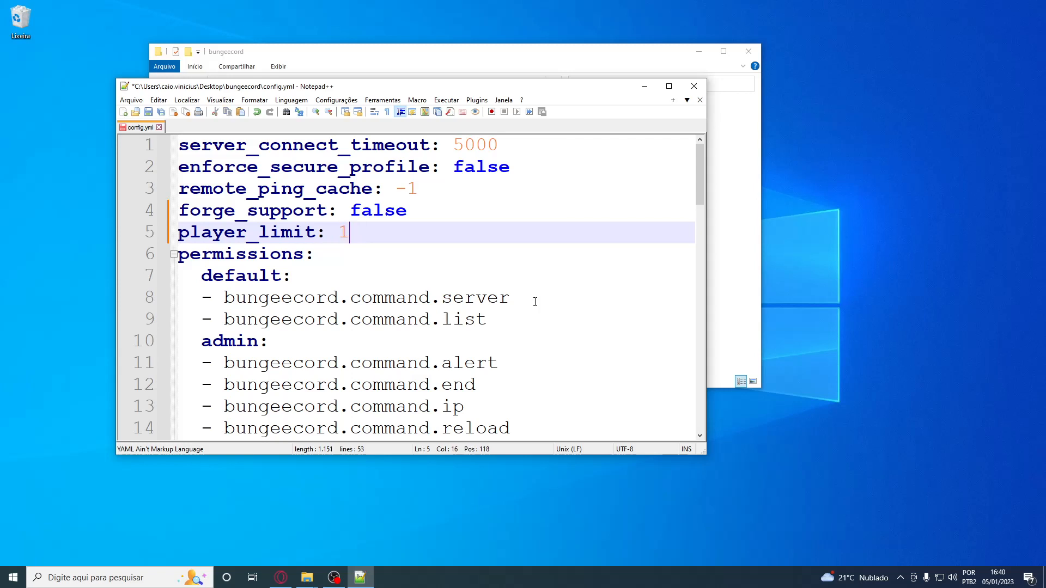
key(BackSpace)
text(100)
Move the bungeecord.command.server and bungeecord.command.list permissions from the default group to the start of the admin group
scroll(381, 270, down, 1)
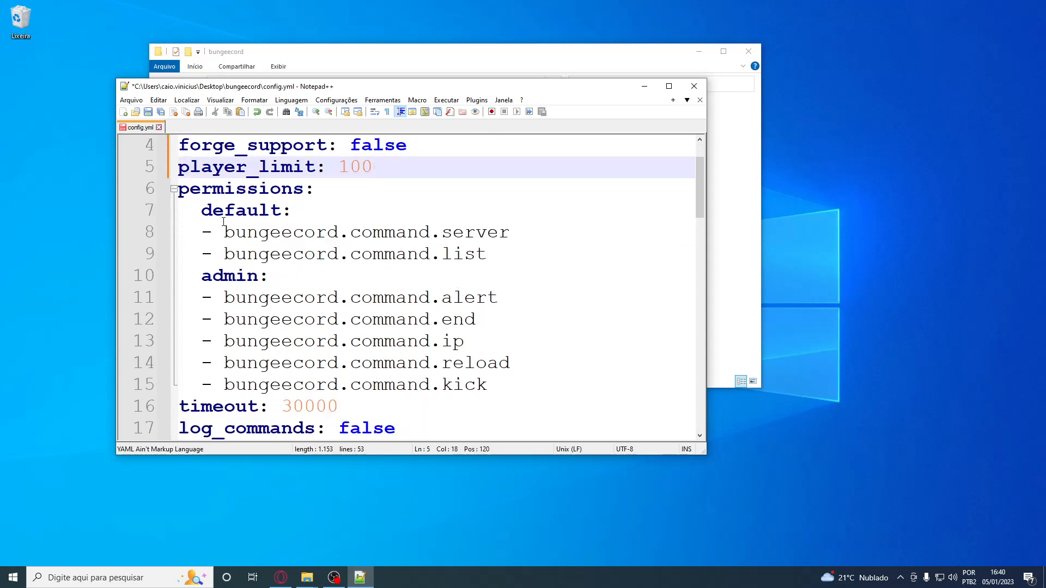
drag(487, 254, 201, 234)
key(ctrl+c)
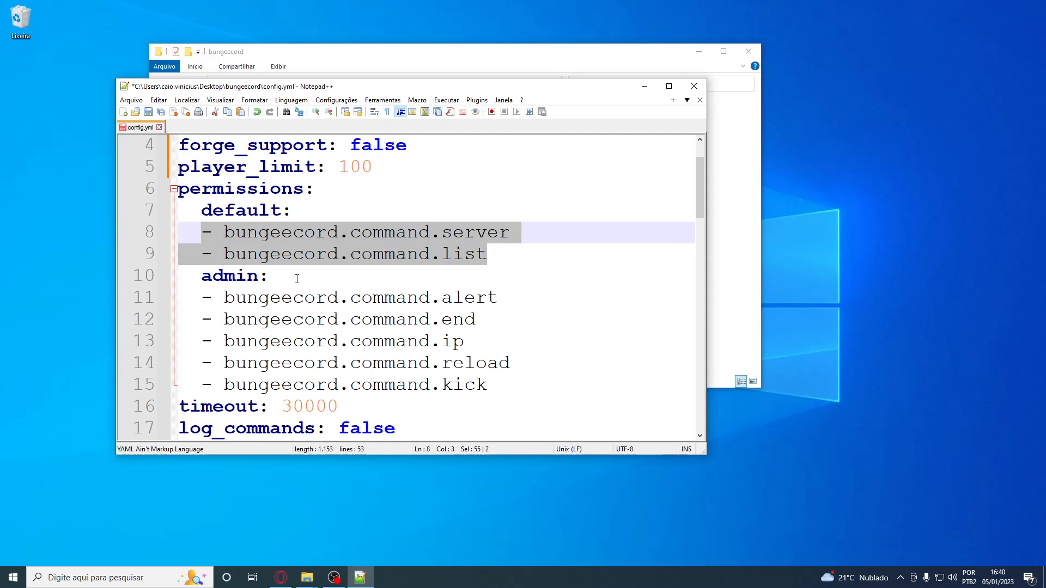
key(BackSpace)
click(272, 254)
key(Return)
key(ctrl+v)
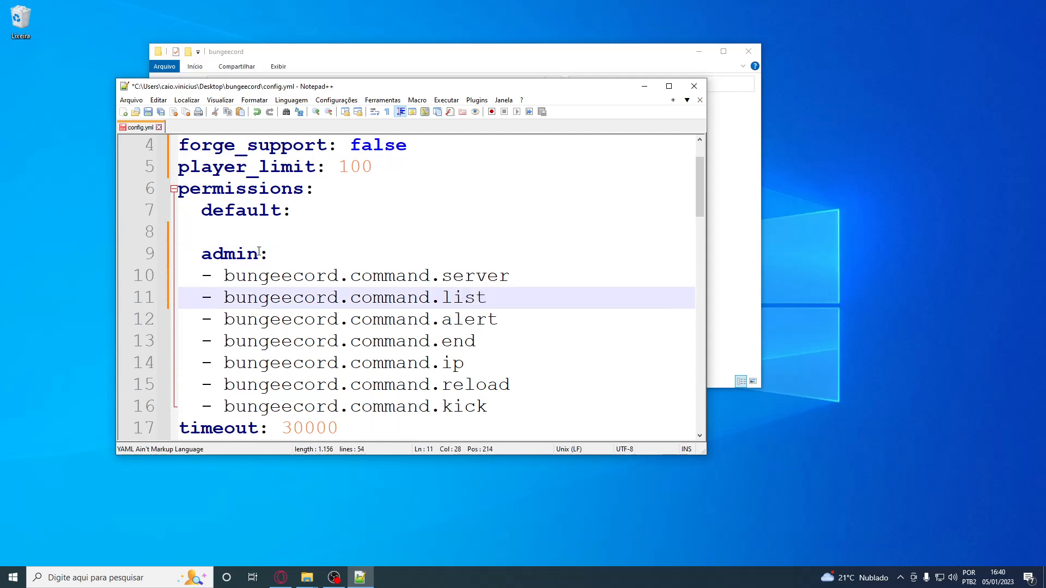
Add the placeholder permission "- none.none" under the default group
click(242, 225)
text(- )
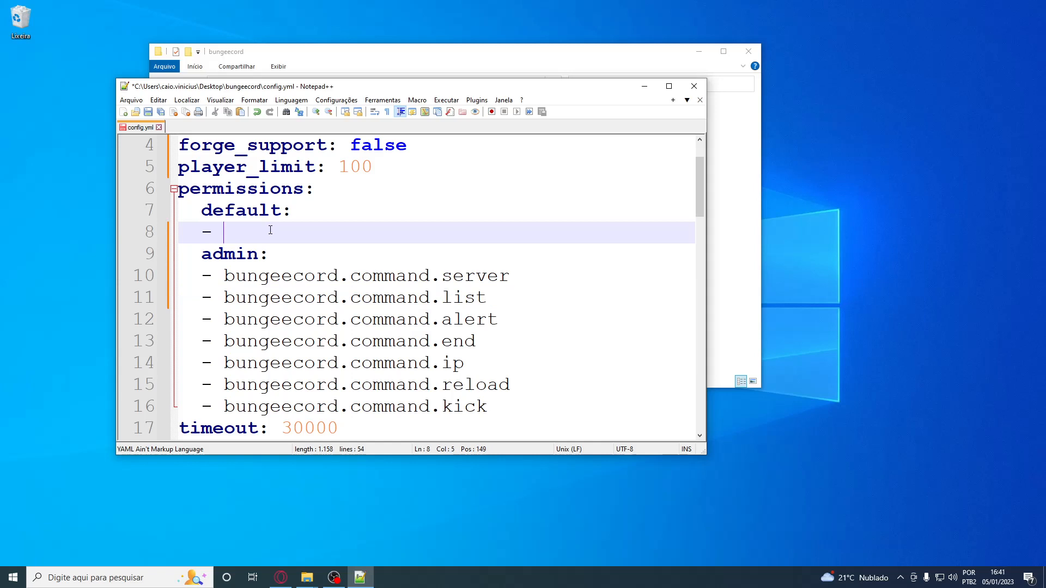
text(none.none)
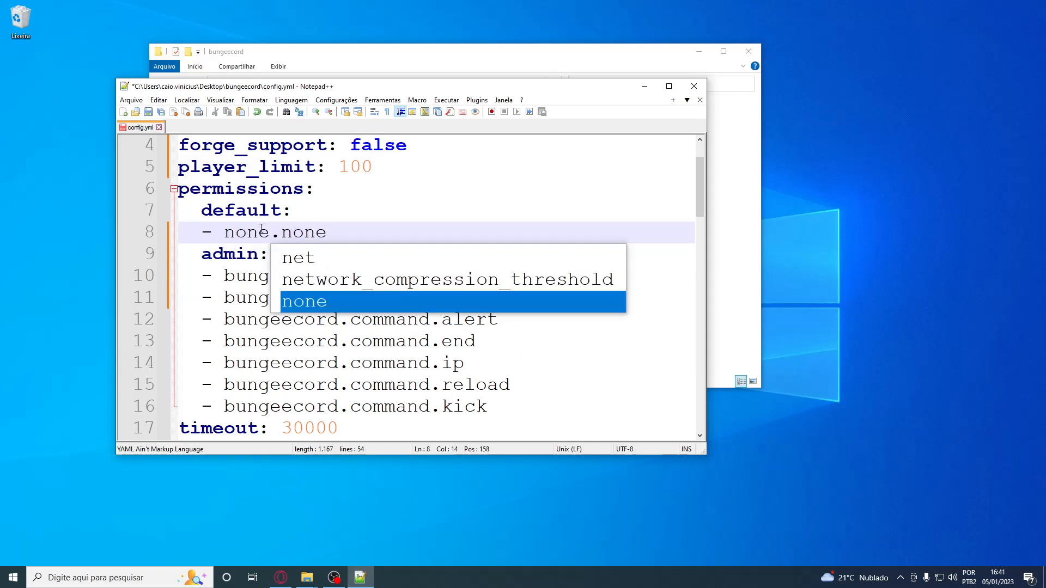
drag(225, 232, 325, 233)
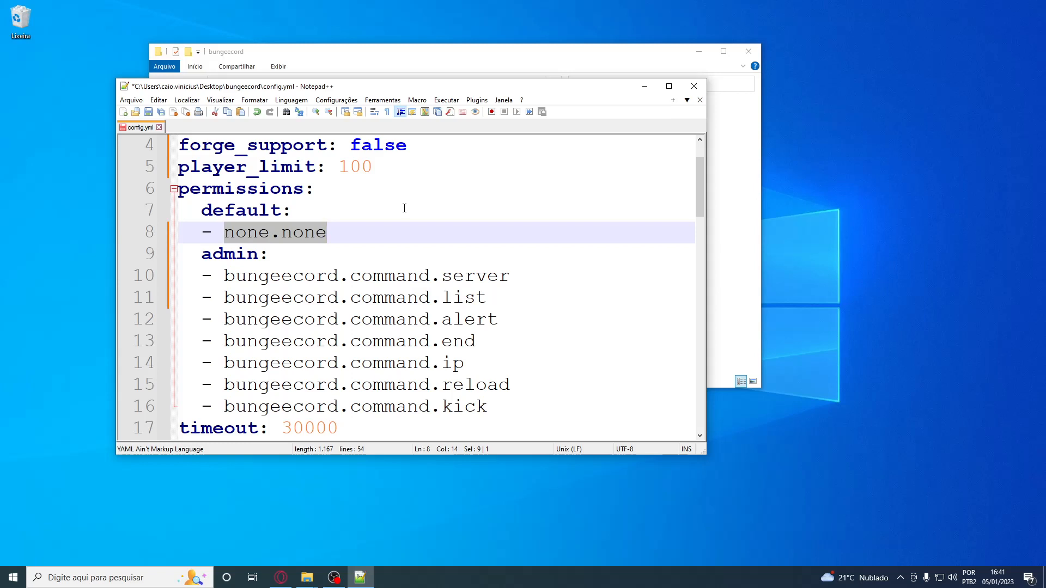
click(374, 231)
drag(374, 231, 117, 236)
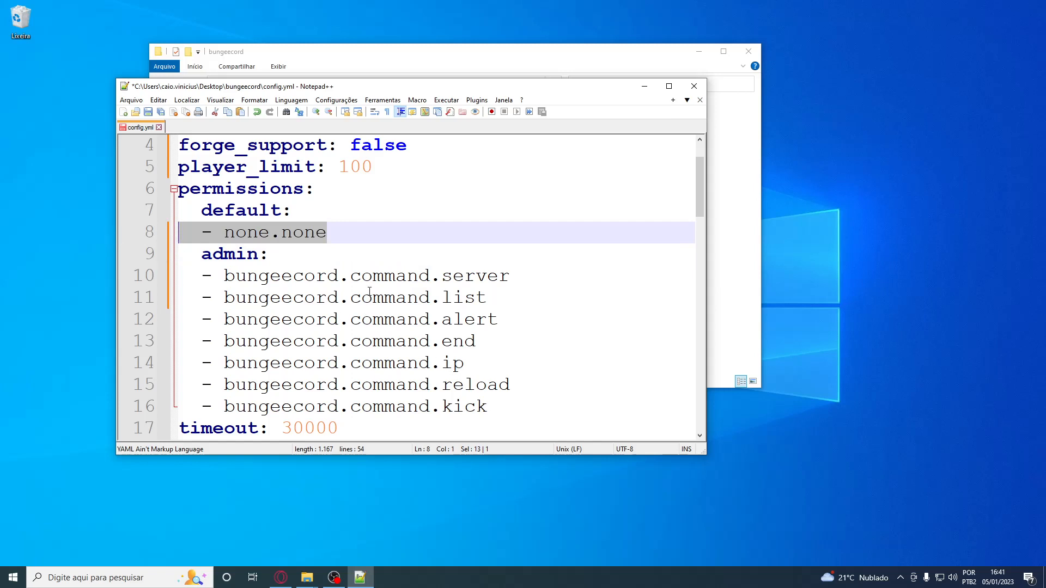
click(332, 225)
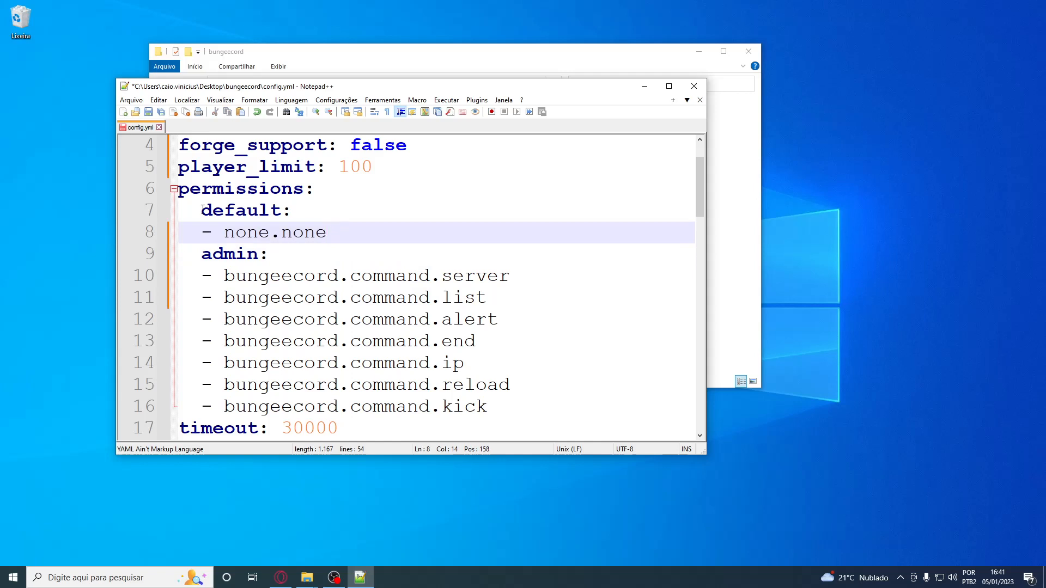
Delete the bungeecord.command.end and bungeecord.command.kick permissions from the admin group
drag(224, 274, 500, 412)
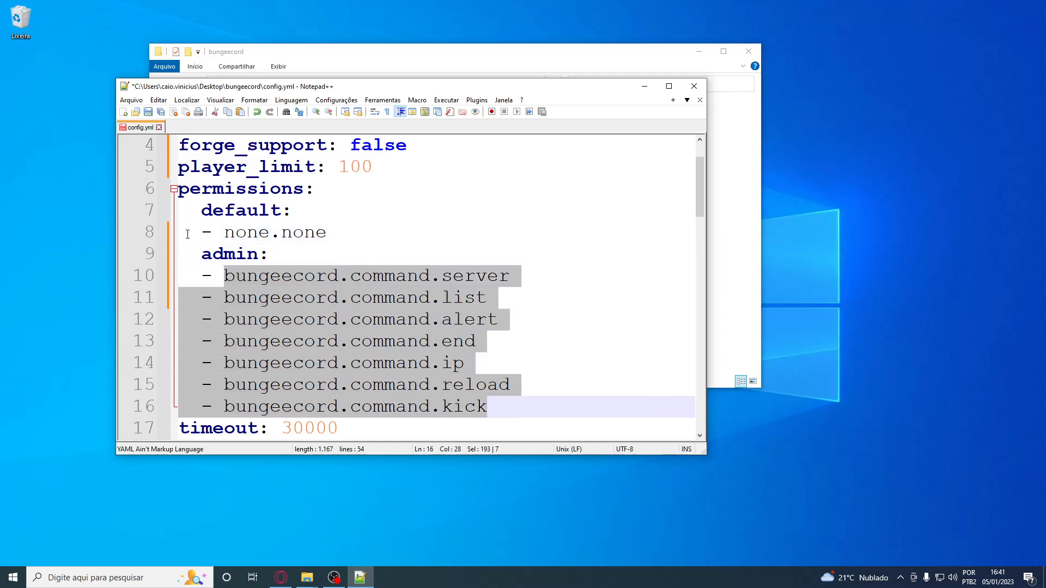
click(520, 344)
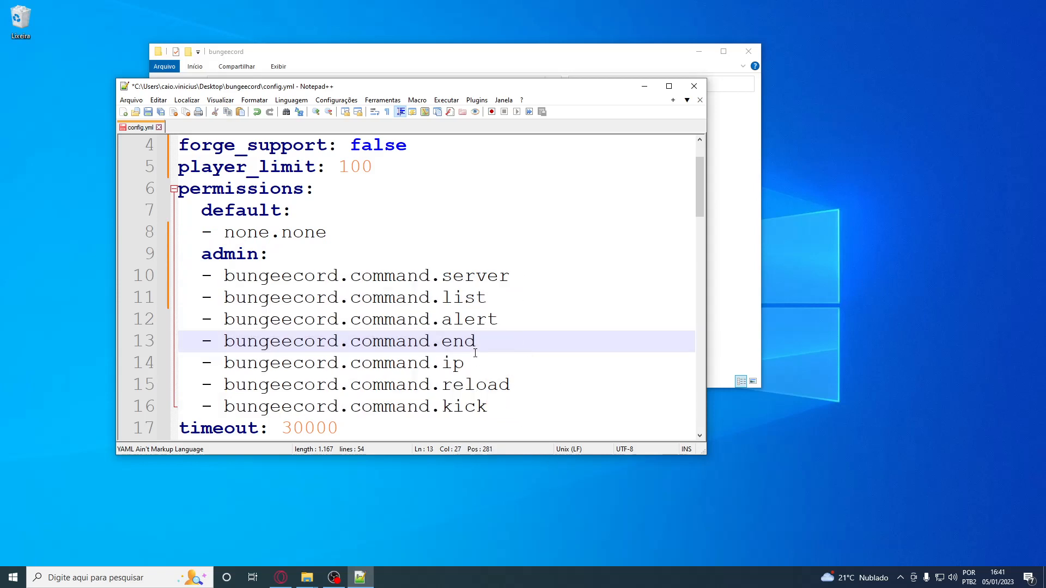
drag(476, 353, 177, 344)
key(BackSpace)
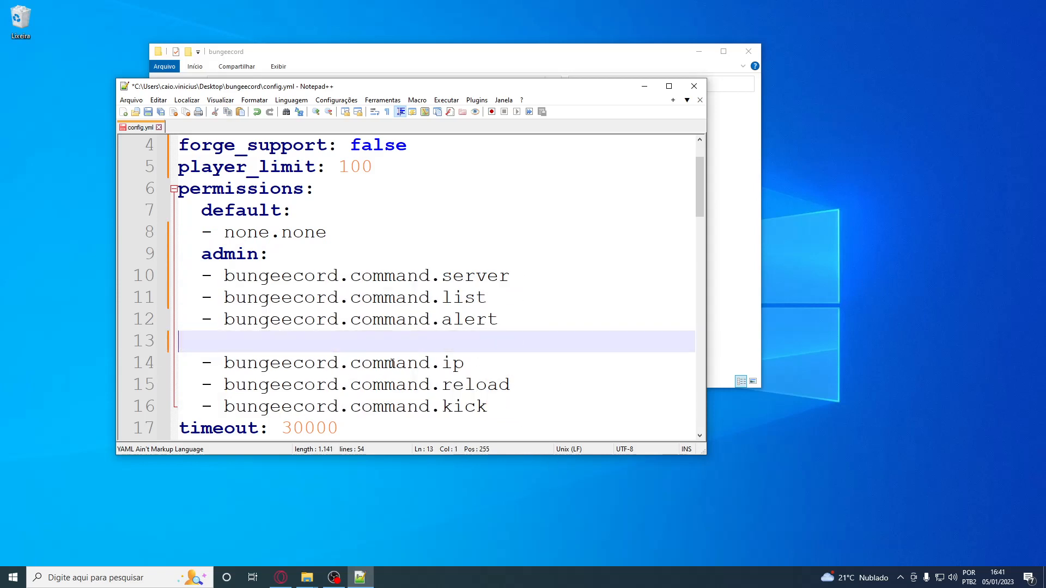
key(BackSpace)
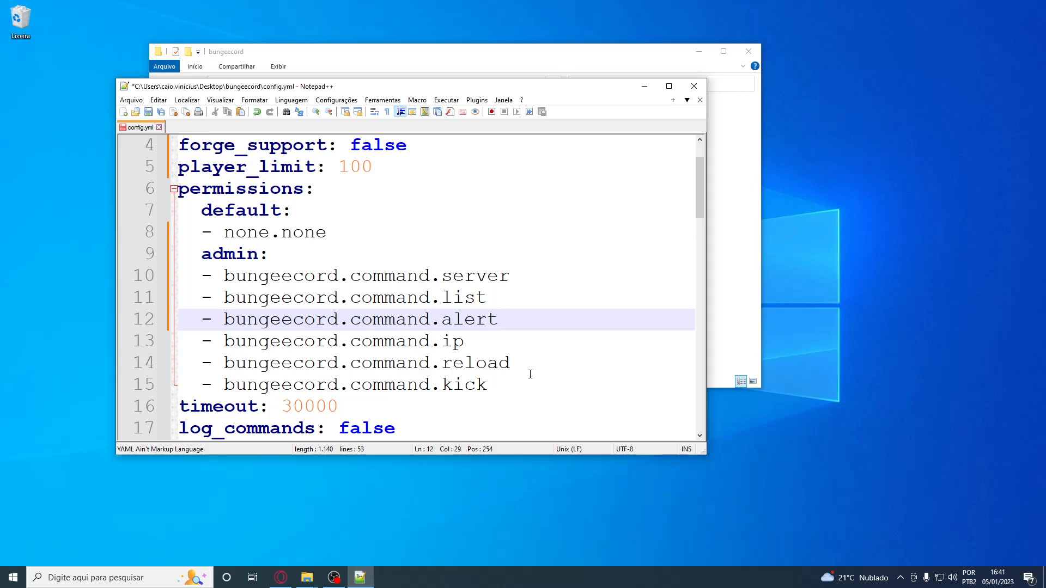
drag(526, 381, 99, 383)
key(BackSpace)
key(BackSpace)
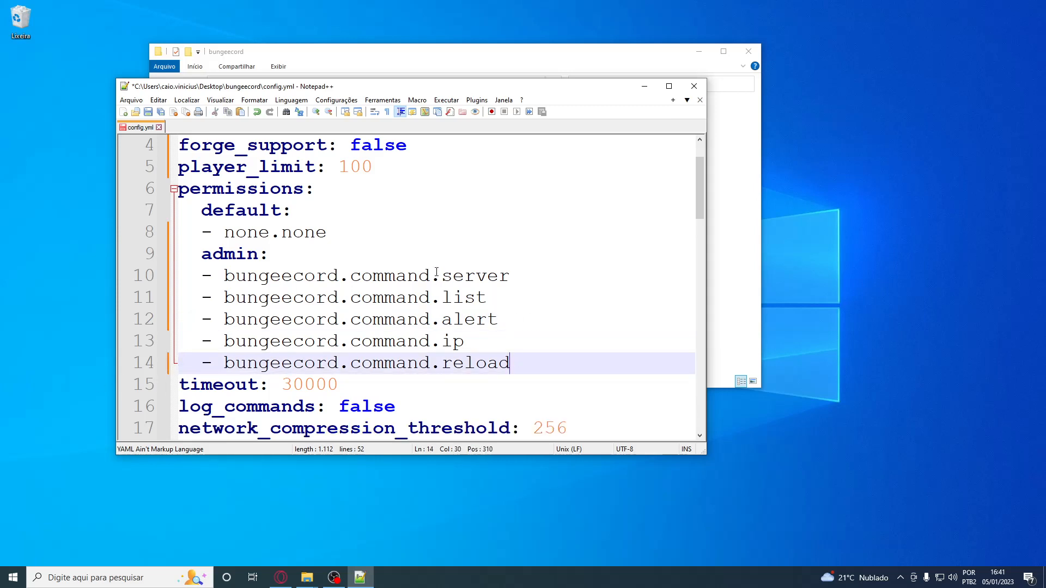
Review the admin permissions list and the timeout, log_commands and network_compression_threshold settings in config.yml
drag(436, 272, 180, 275)
click(553, 382)
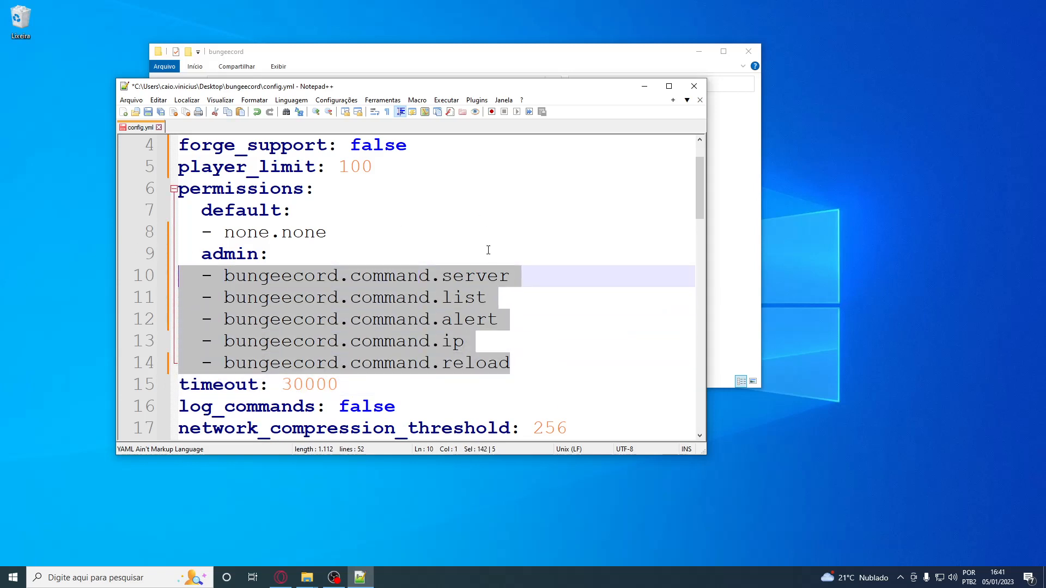
scroll(494, 278, down, 3)
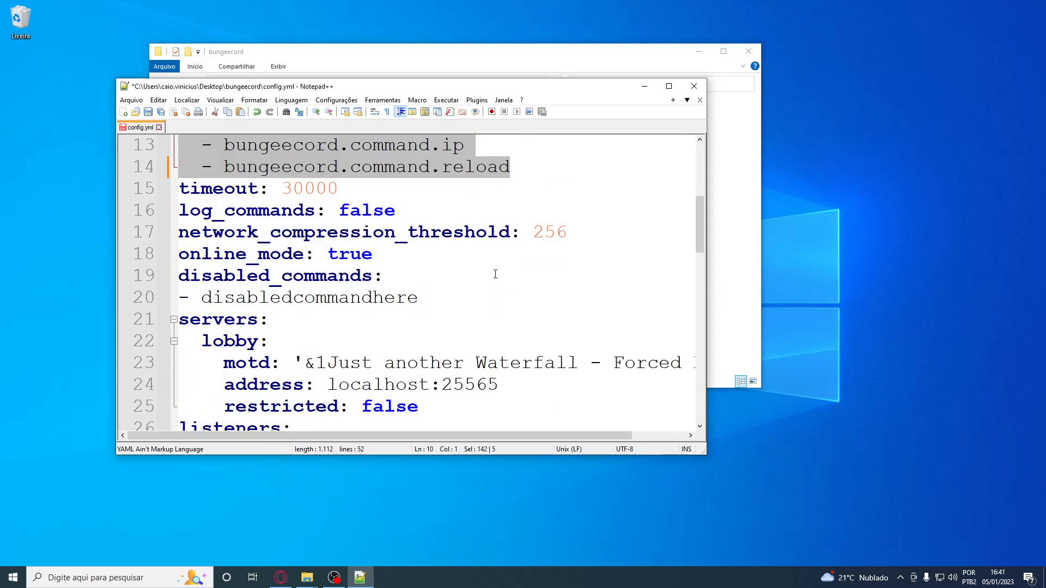
double_click(316, 189)
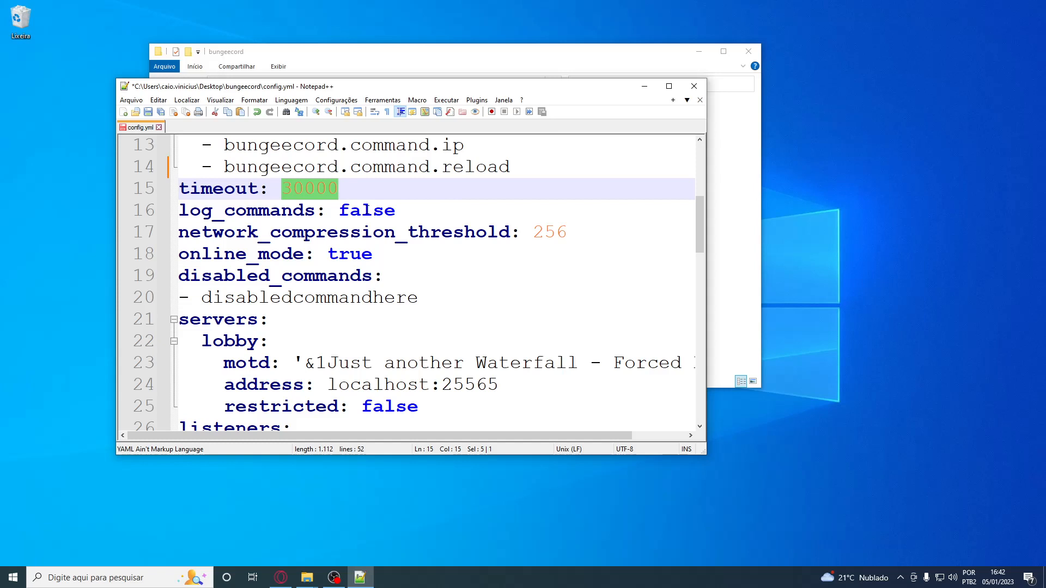
double_click(375, 212)
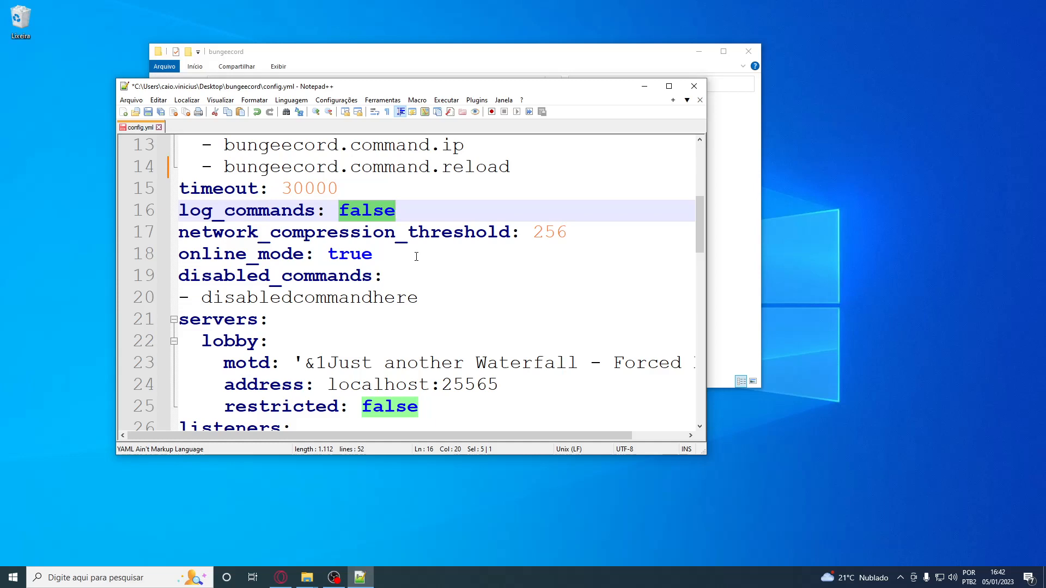
scroll(416, 256, up, 4)
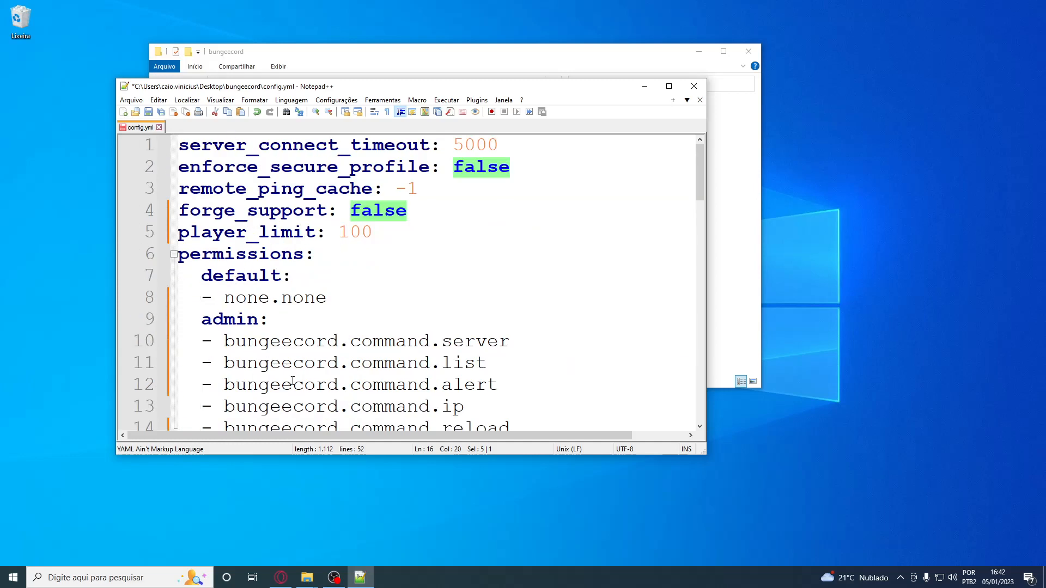
scroll(316, 376, down, 4)
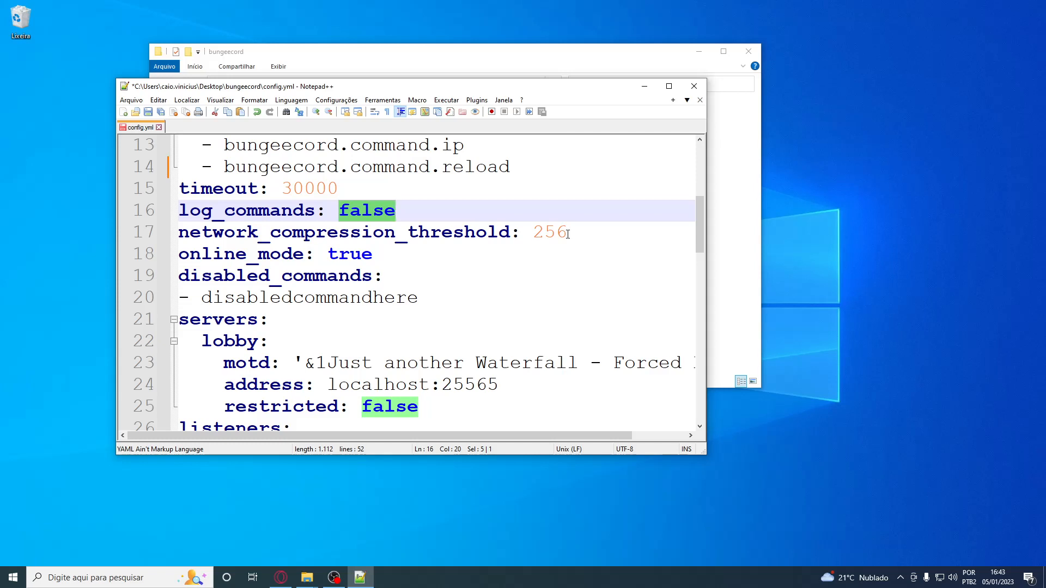
double_click(543, 239)
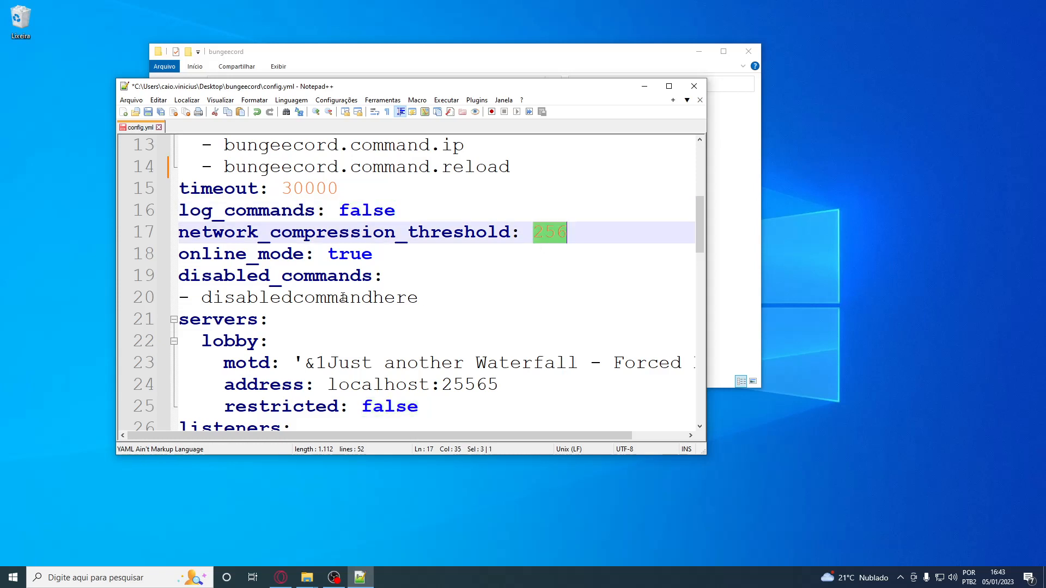
Set online_mode to false and review the placeholder entry under disabled_commands
double_click(349, 249)
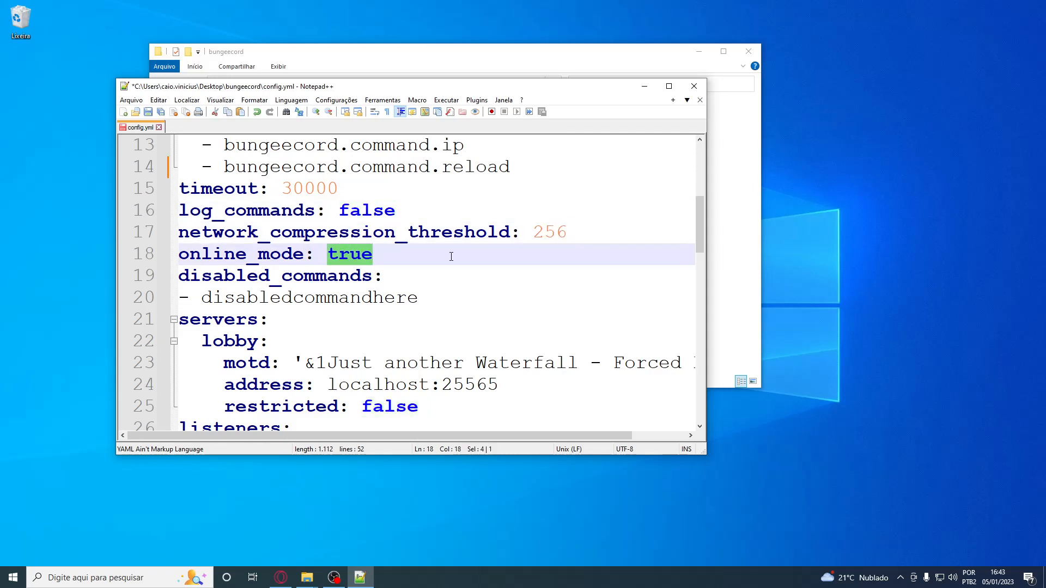
text(false)
click(442, 231)
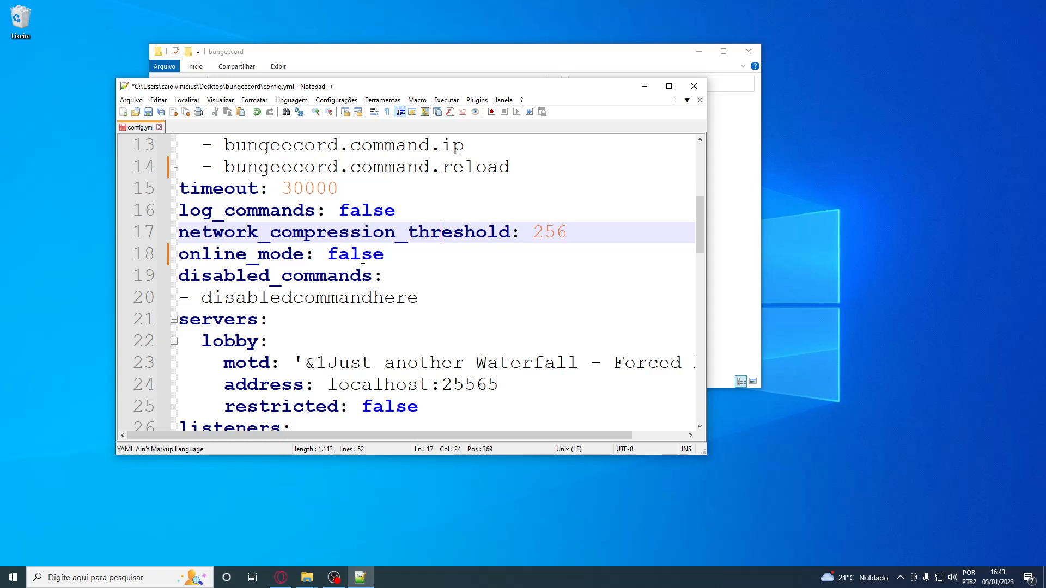
double_click(221, 305)
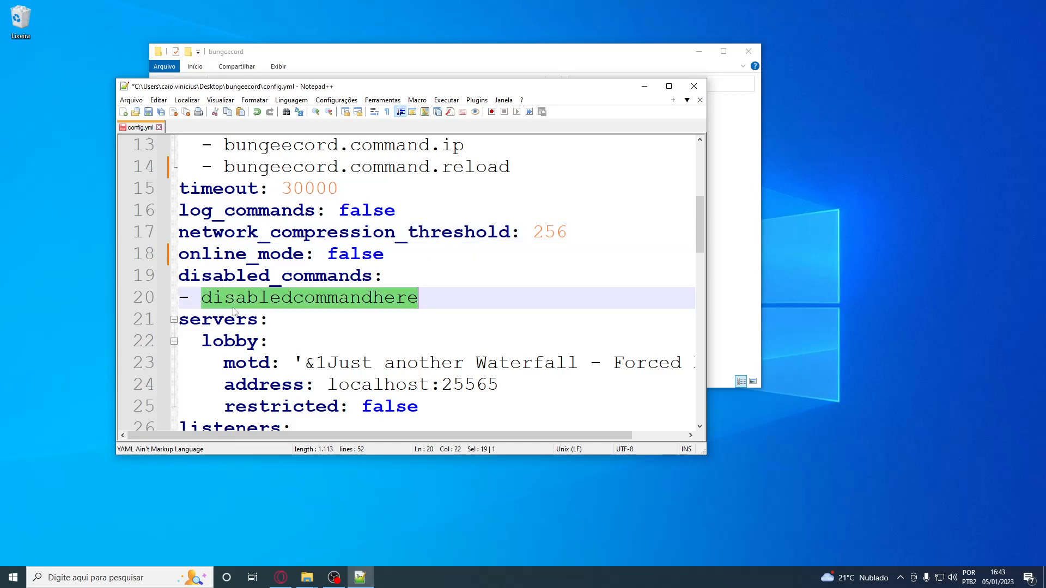
click(454, 304)
Duplicate the whole lobby server block directly below the original in the servers section
scroll(520, 302, down, 3)
scroll(397, 322, up, 2)
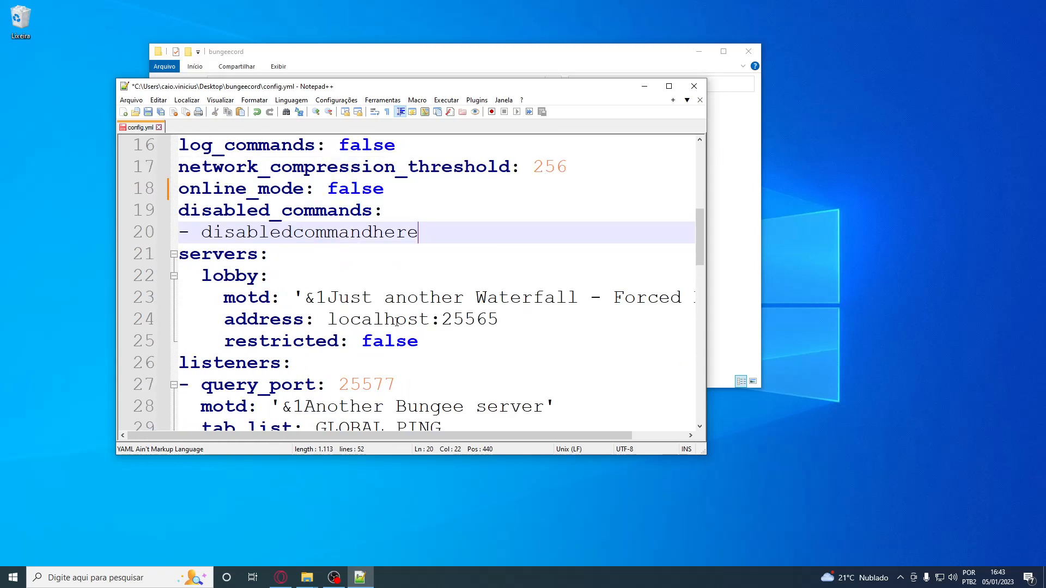
drag(207, 281, 424, 344)
key(ctrl+c)
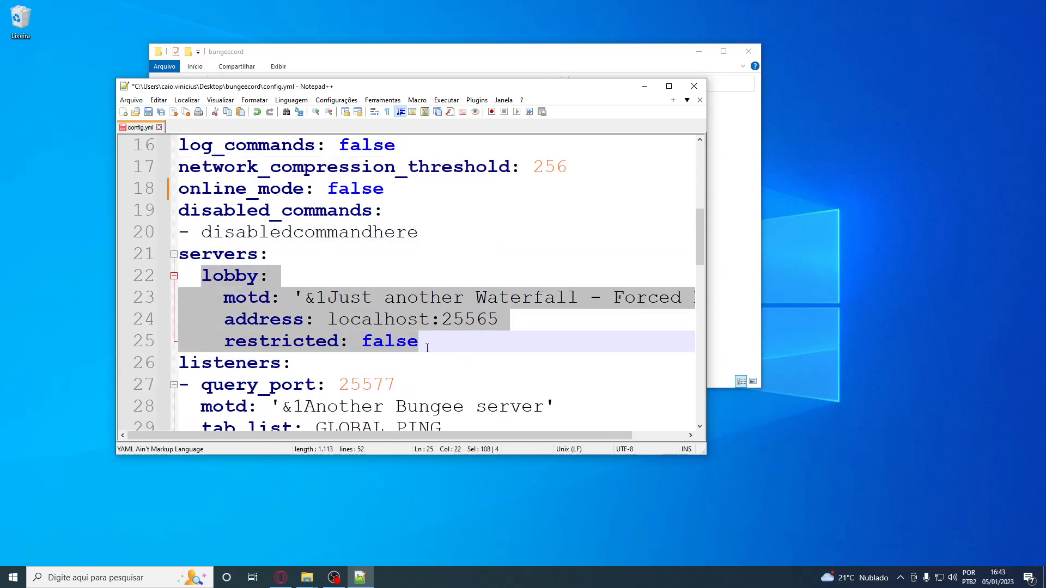
click(424, 344)
key(Return)
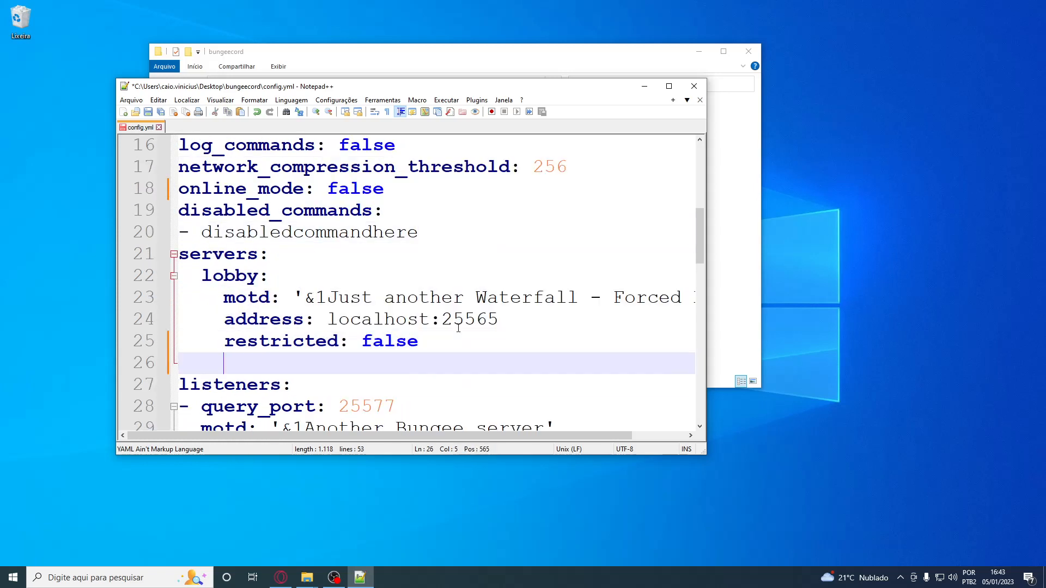
key(BackSpace)
key(ctrl+v)
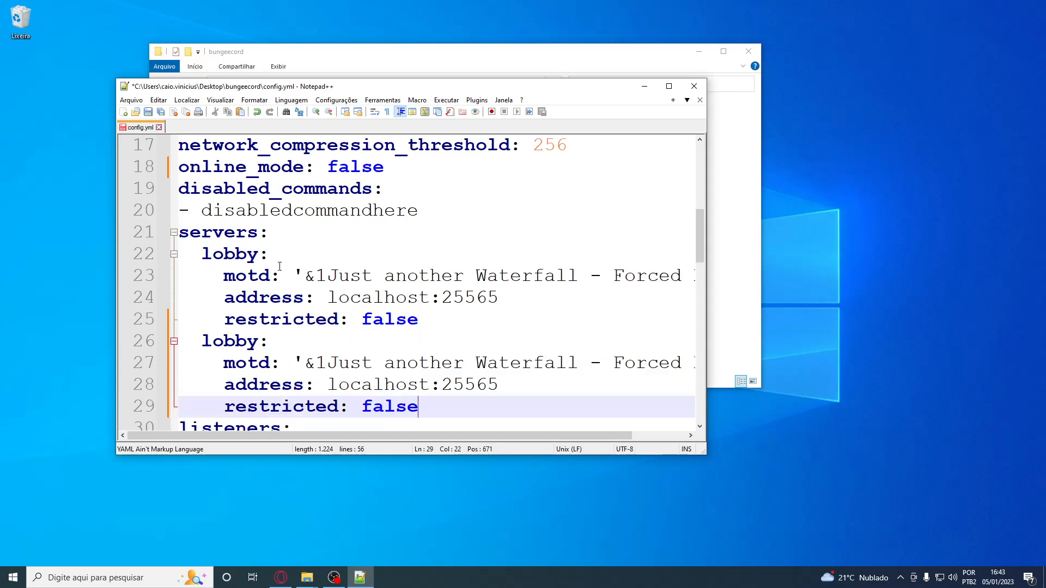
Rename the duplicated lobby server block to factions
double_click(240, 254)
double_click(232, 343)
text(faction)
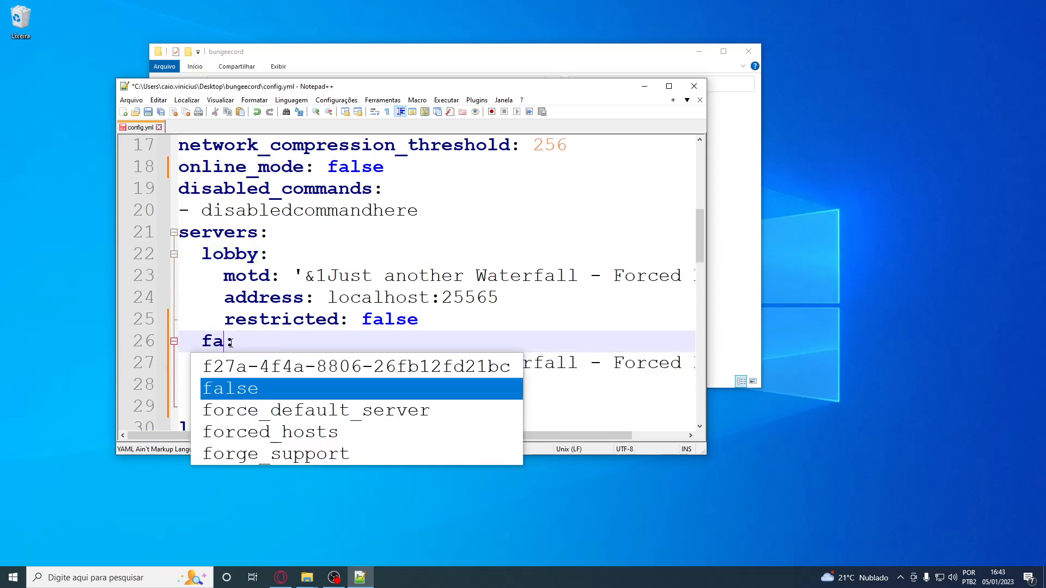
text(s)
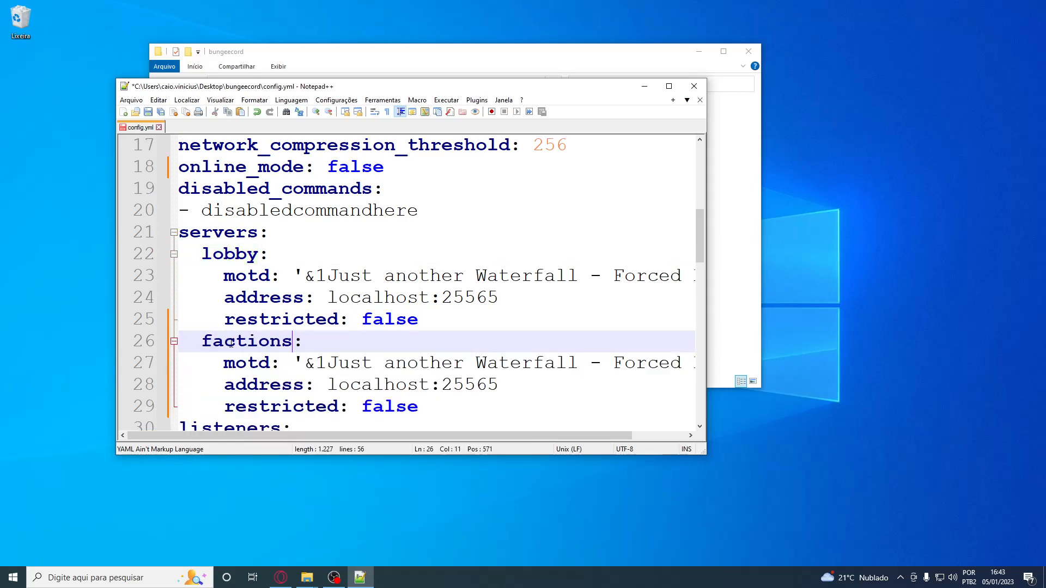
Set the port in the lobby server's address to 25566 and in the factions server's address to 25567
click(365, 297)
double_click(366, 297)
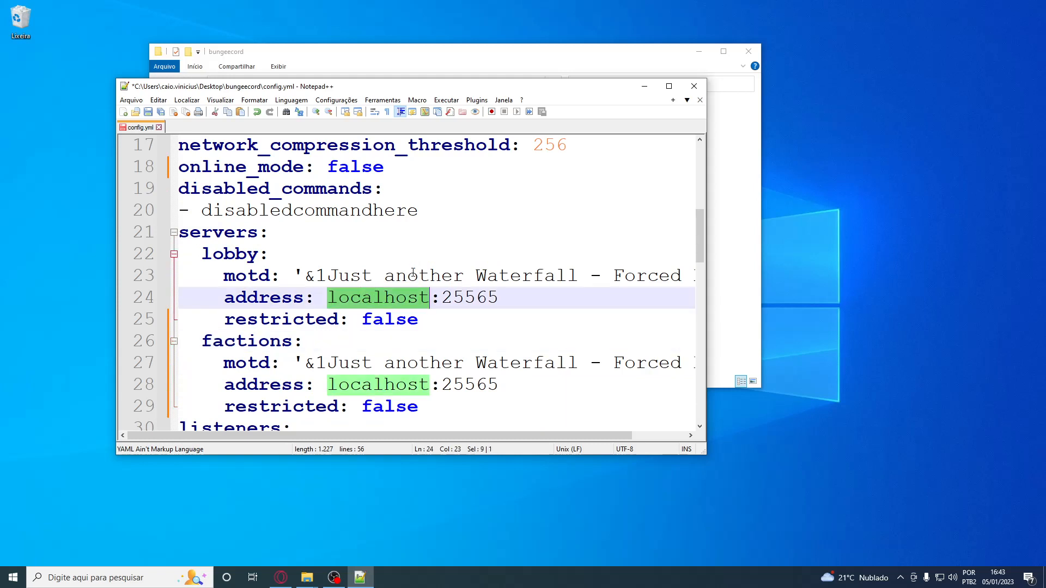
double_click(471, 297)
text(25566)
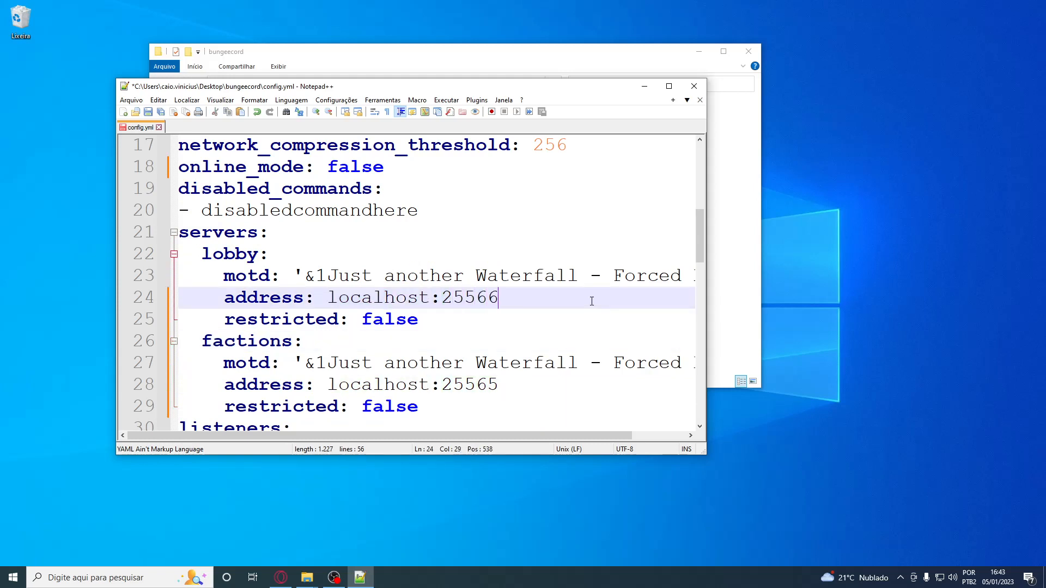
click(486, 379)
text(25567)
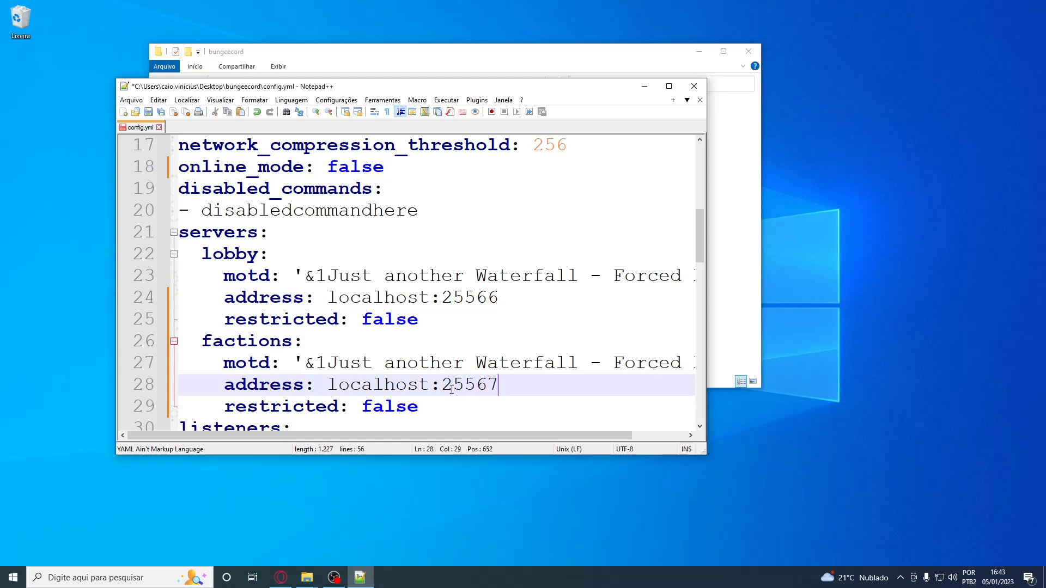
Try 192.168.0.1 as the host in the lobby server's address and restore localhost
double_click(341, 299)
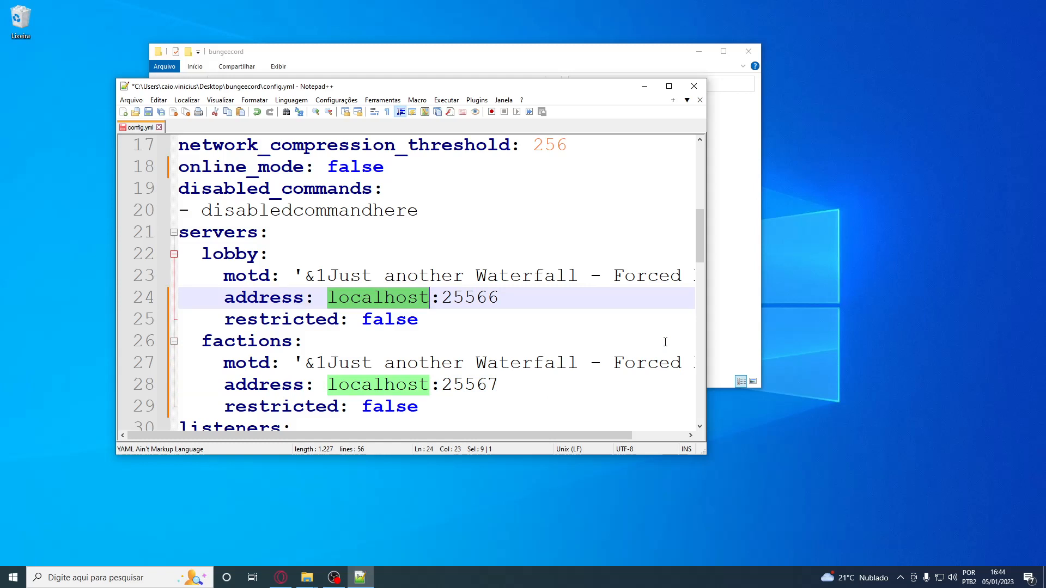
text(192.168.0)
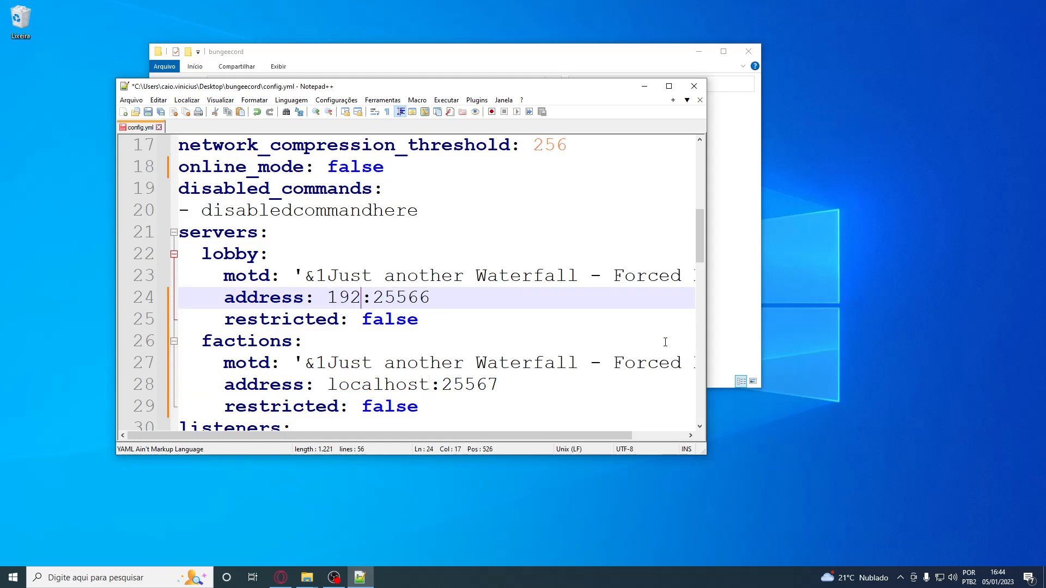
text(.1)
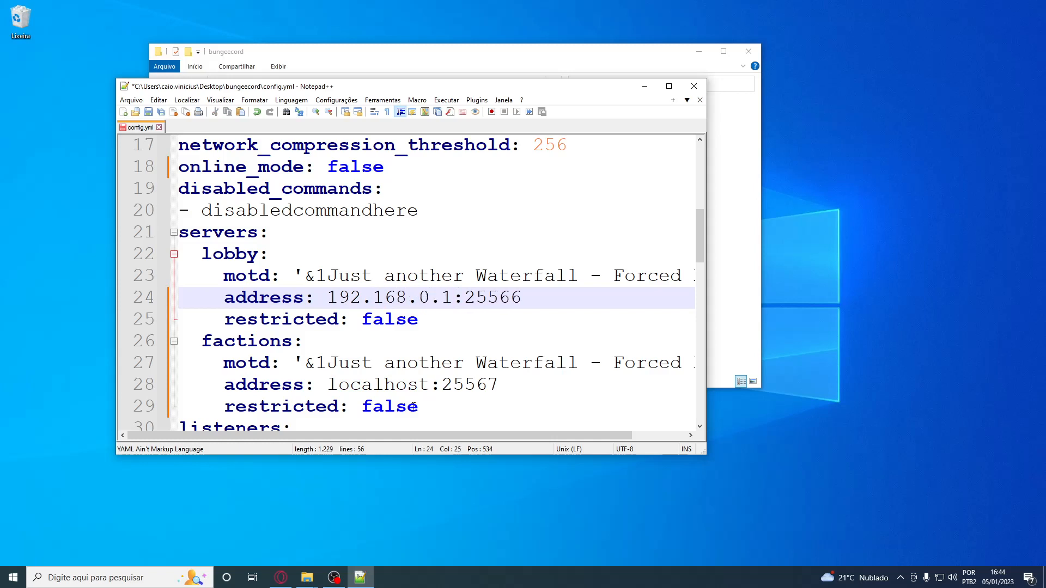
drag(327, 296, 451, 298)
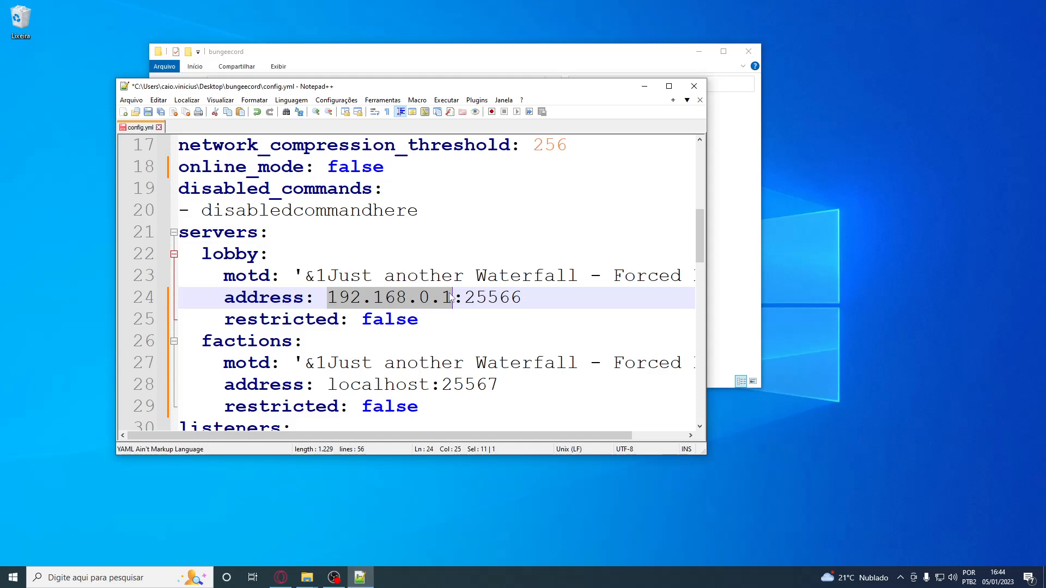
text(local)
key(Return)
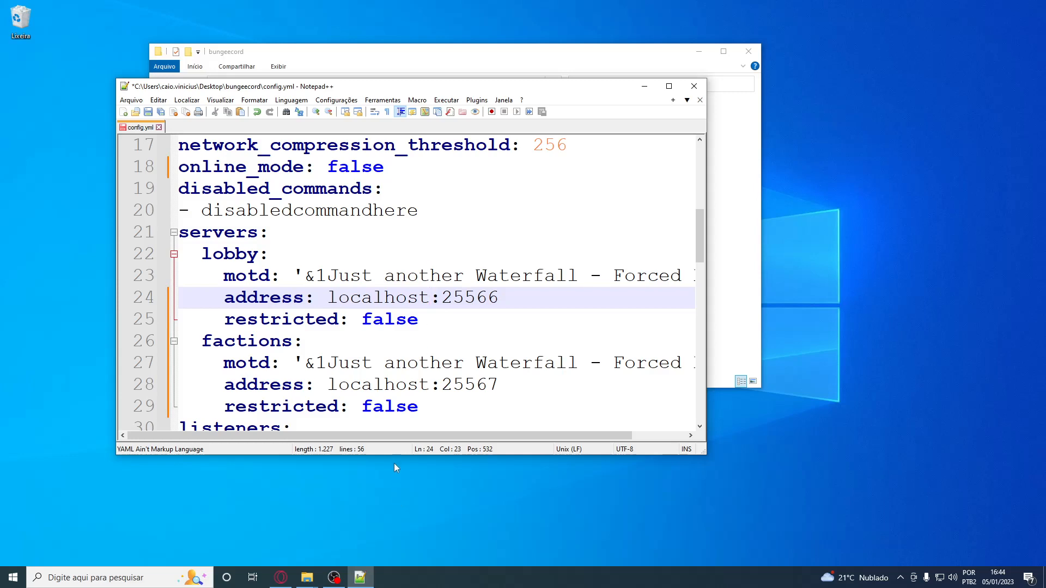
Review the query_port and query_enabled settings under listeners and set tab_list to SERVER
scroll(440, 282, down, 2)
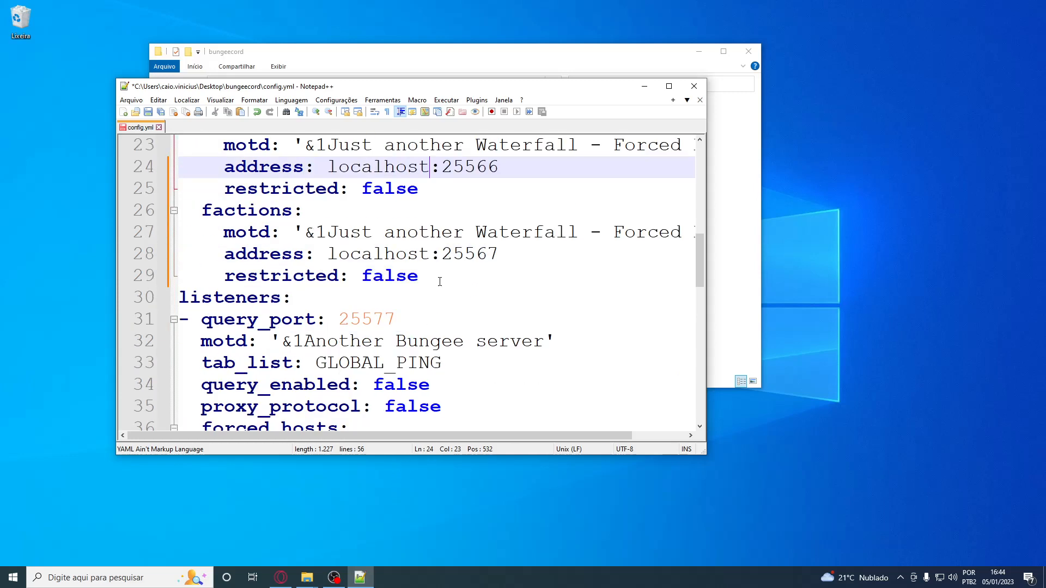
click(383, 320)
double_click(382, 320)
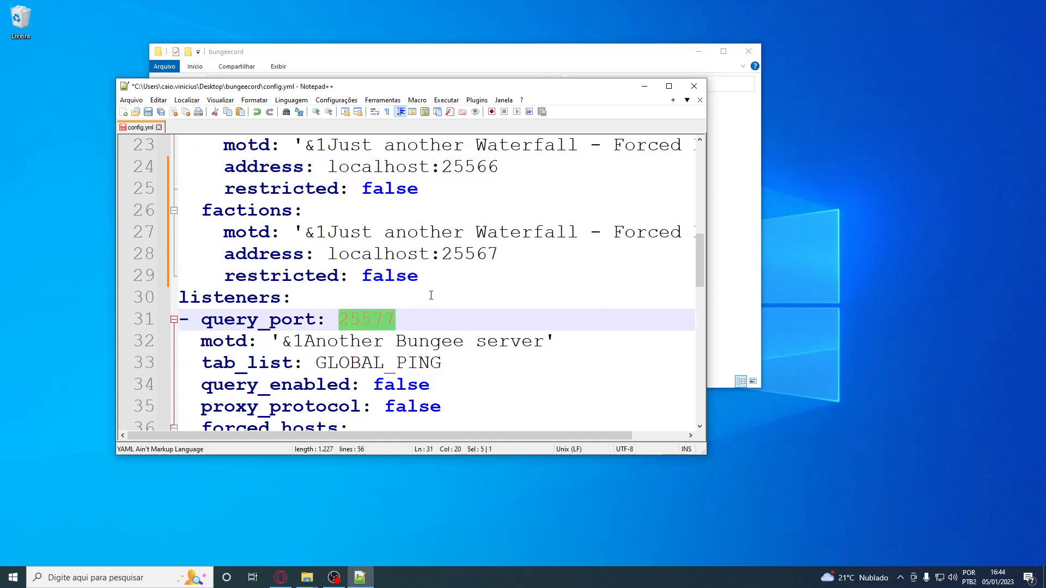
scroll(430, 299, down, 3)
scroll(399, 169, up, 1)
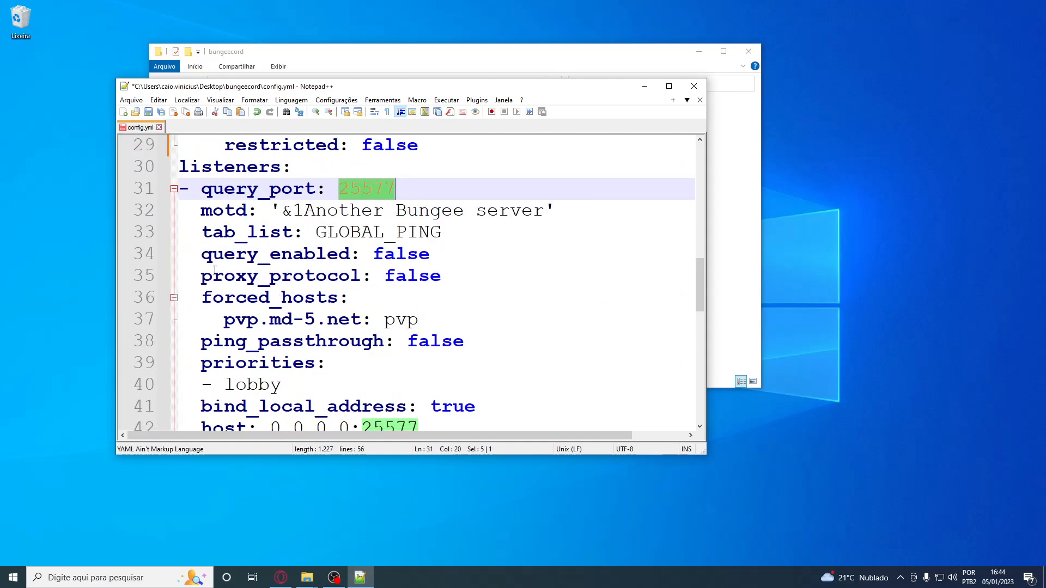
click(416, 262)
double_click(407, 254)
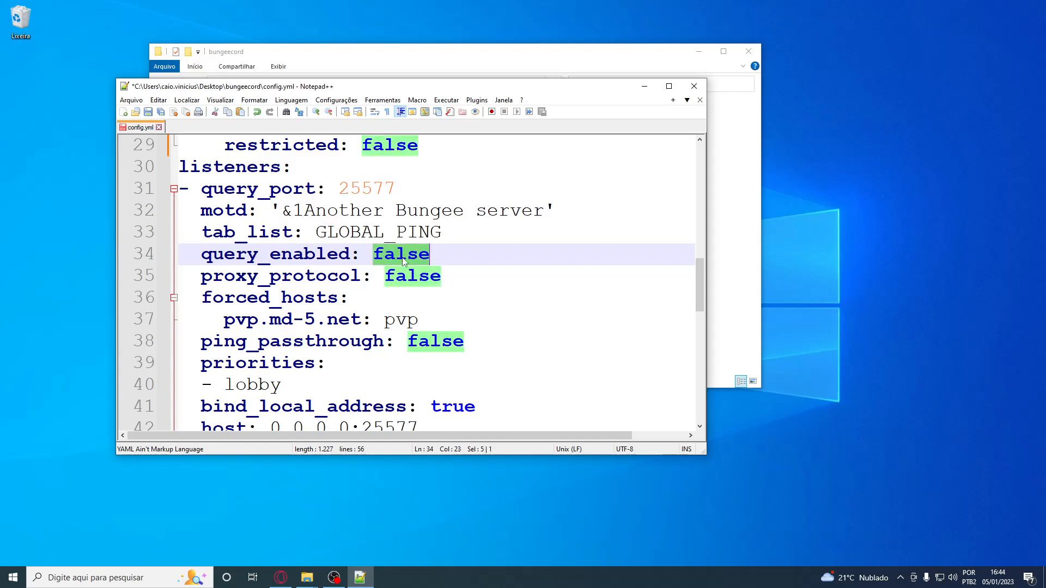
drag(316, 232, 549, 229)
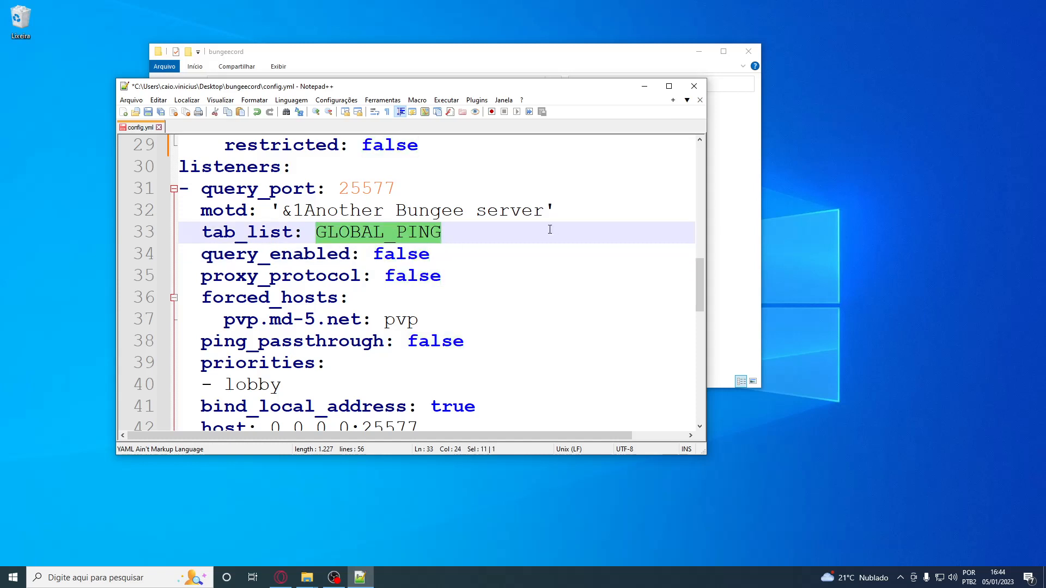
text(SERVER)
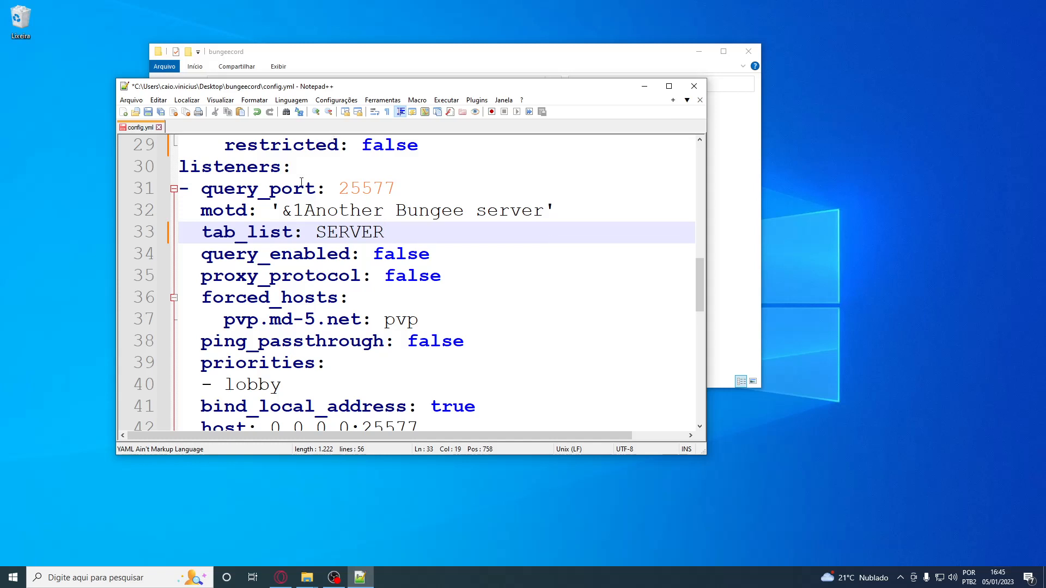
Review the listener's motd text and set ping_passthrough to true
drag(288, 216, 547, 204)
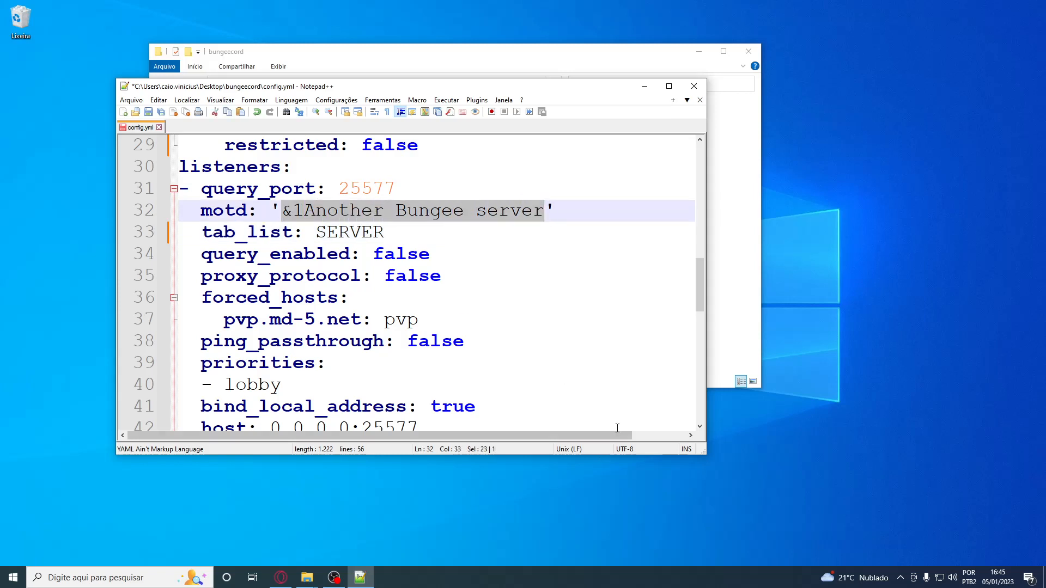
scroll(609, 359, down, 2)
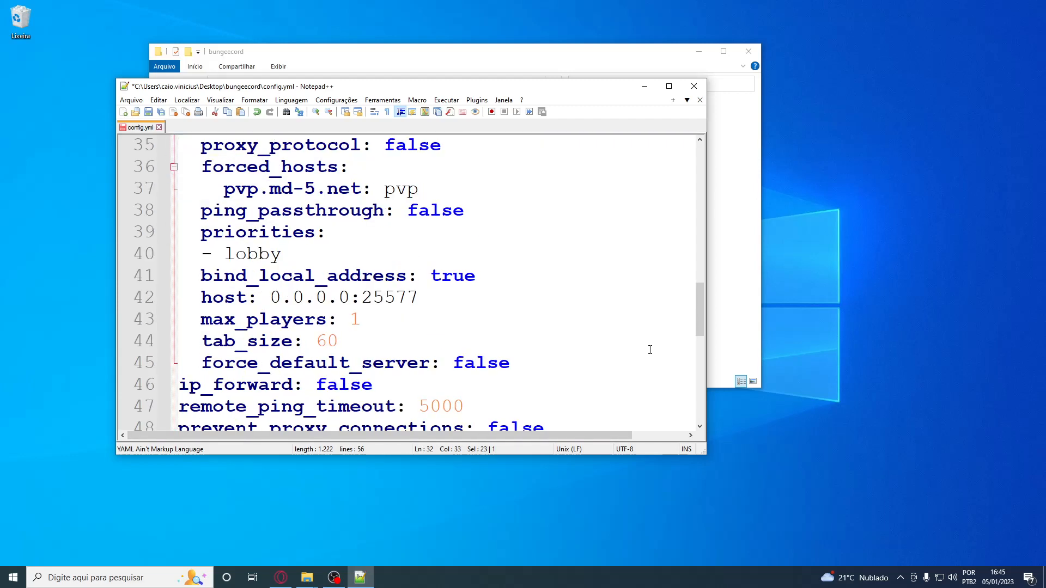
scroll(555, 350, up, 2)
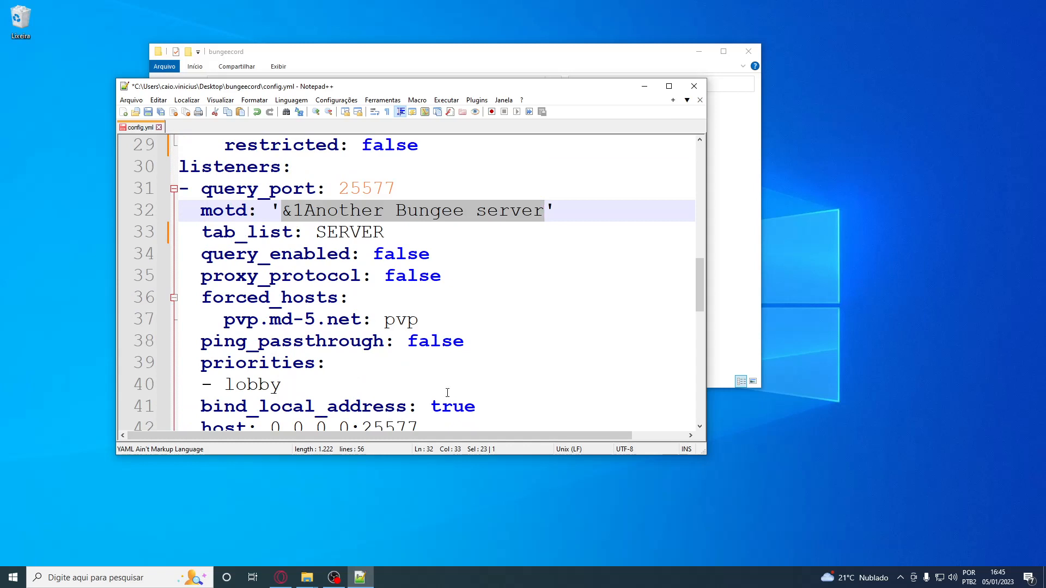
double_click(438, 341)
text(true)
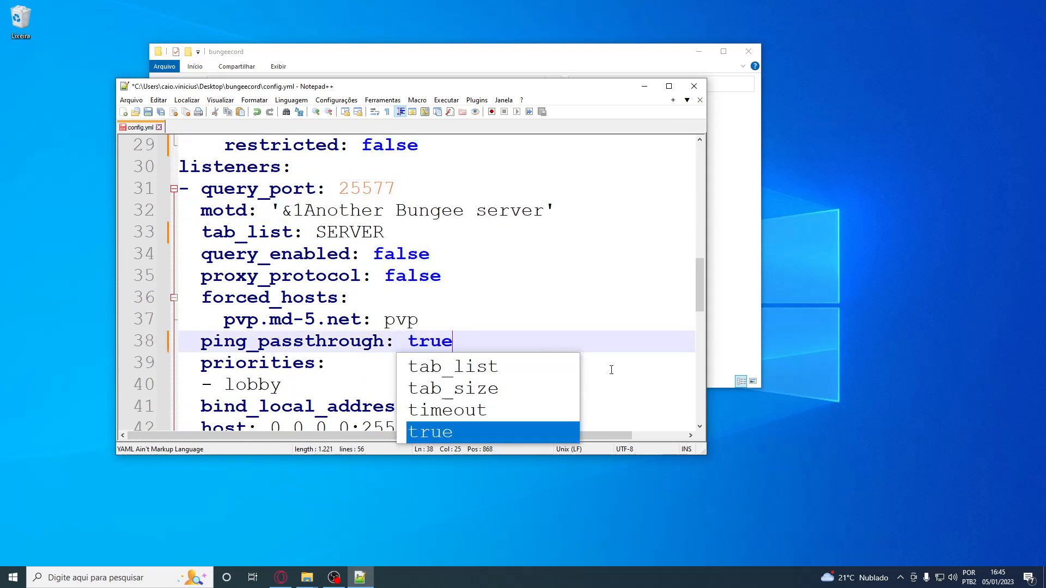
click(576, 299)
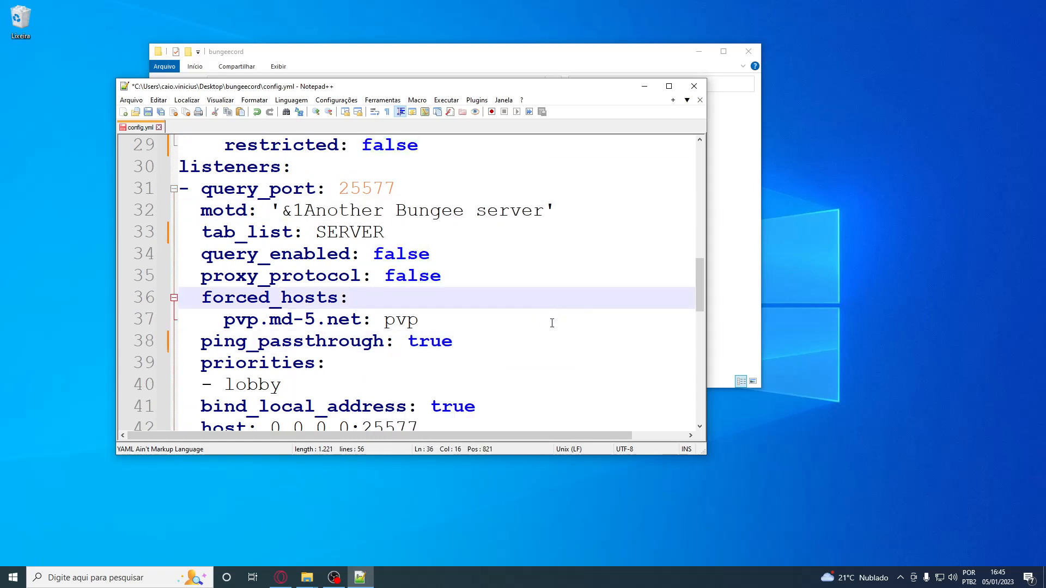
Review the lobby entry under priorities, then try adding a second entry below it and remove that line
scroll(552, 323, down, 3)
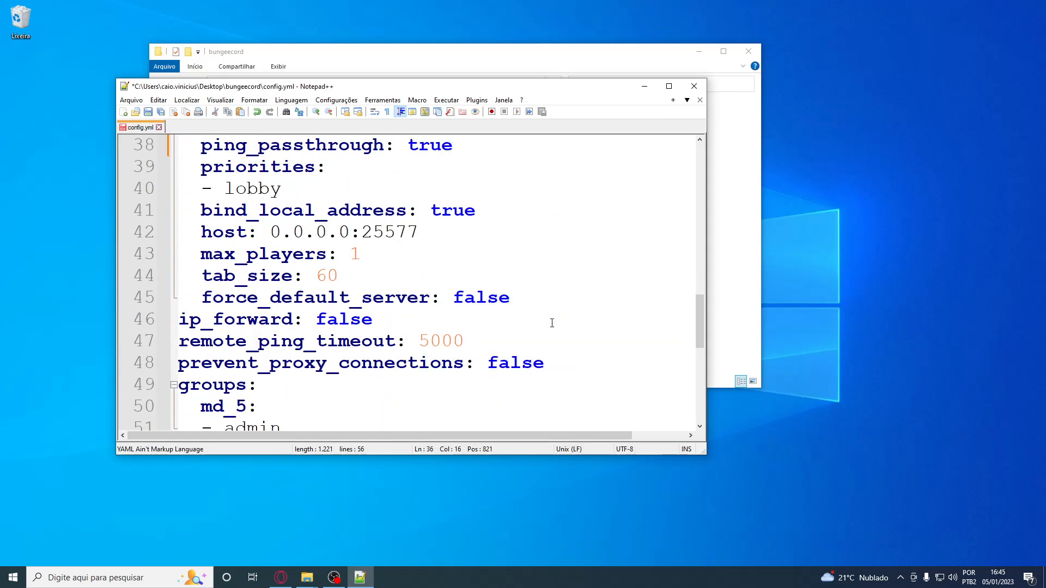
double_click(264, 190)
click(217, 165)
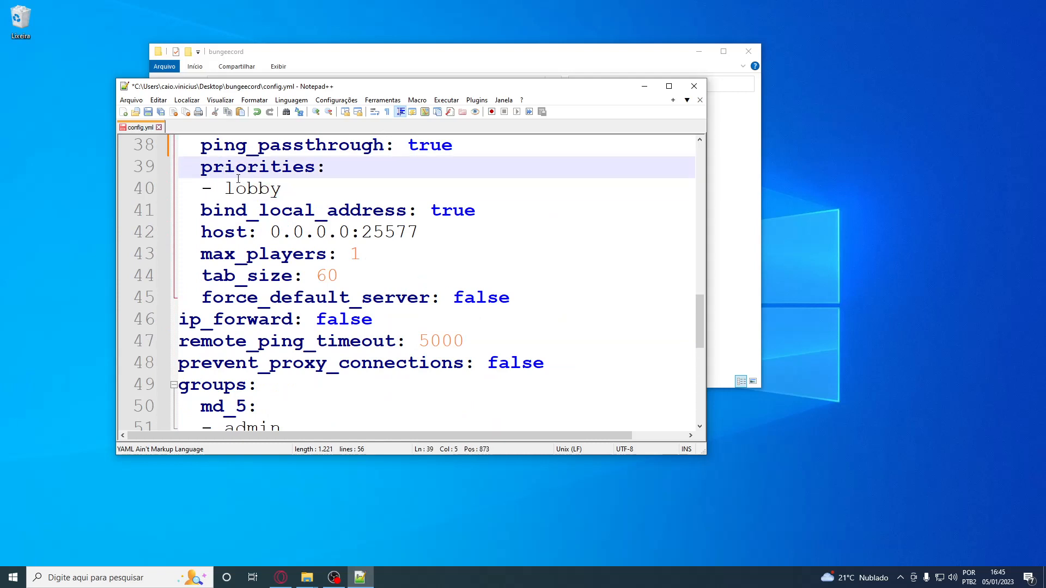
double_click(266, 191)
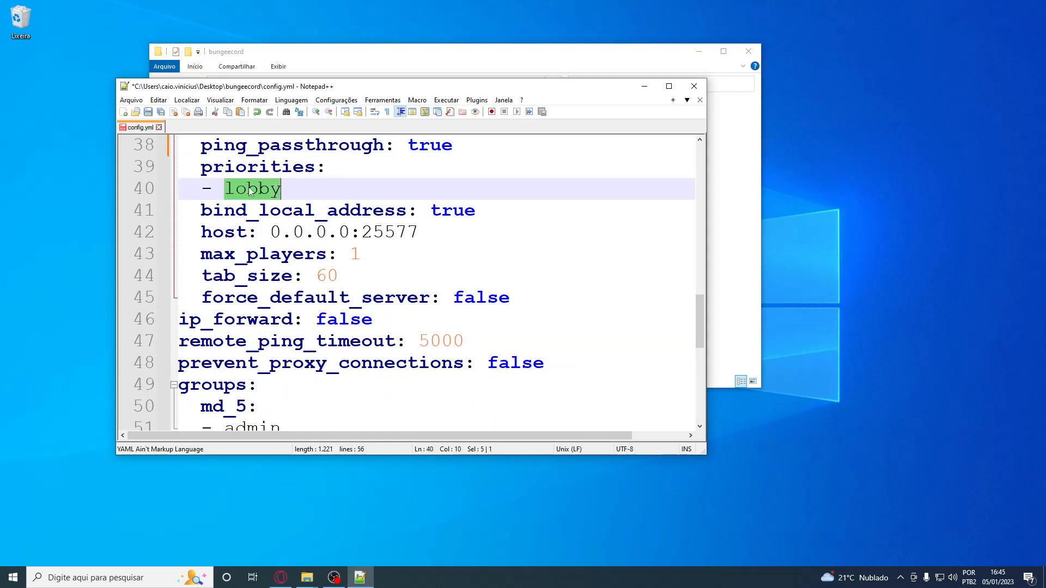
drag(282, 190, 200, 167)
click(296, 188)
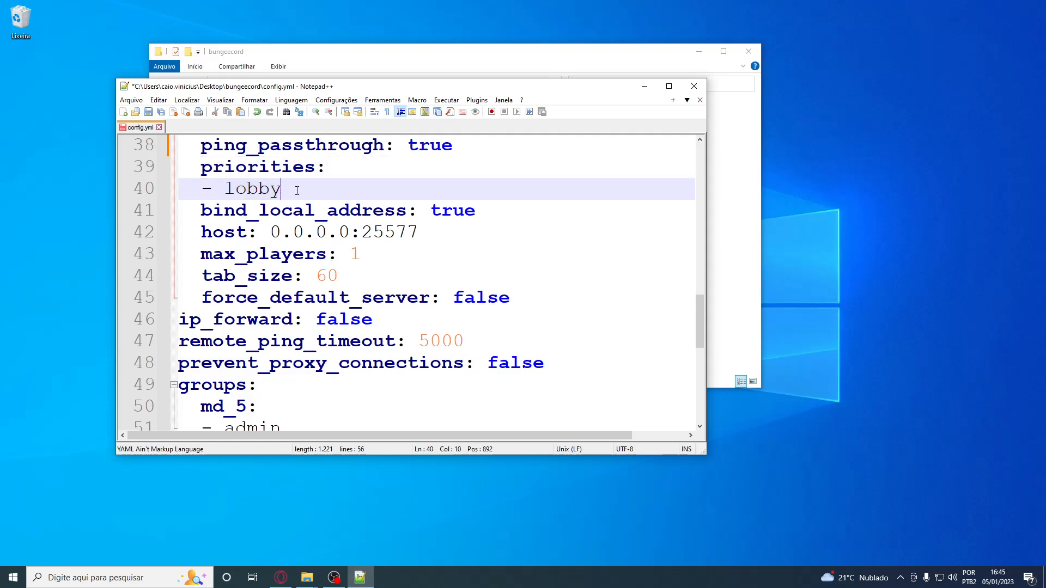
key(Return)
text(- lobby)
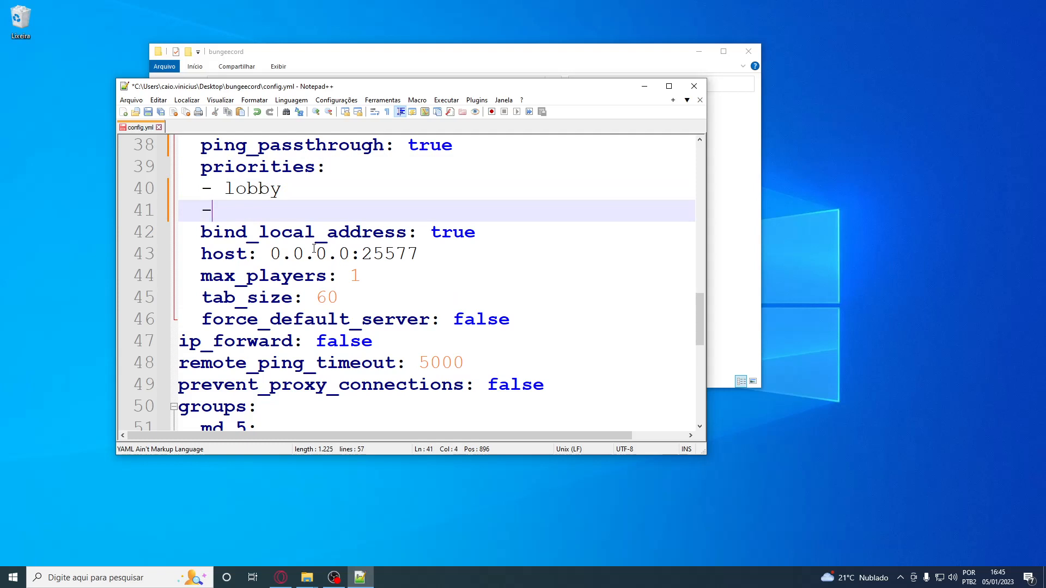
text(2)
drag(322, 220, 74, 213)
key(BackSpace)
key(BackSpace)
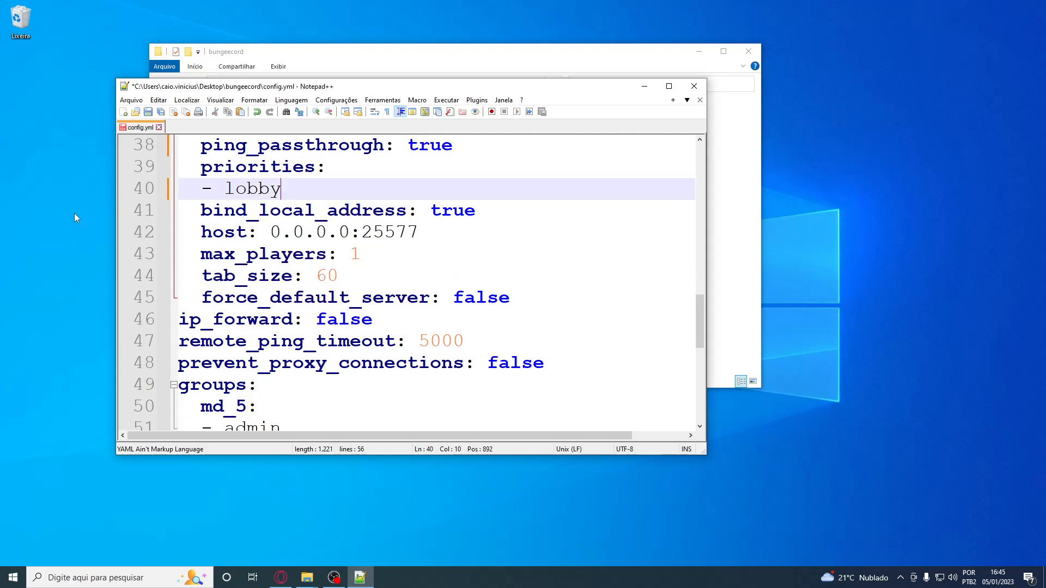
Set bind_local_address to false and the port in the listener's host to 25565, keeping 0.0.0.0 as the IP
double_click(443, 217)
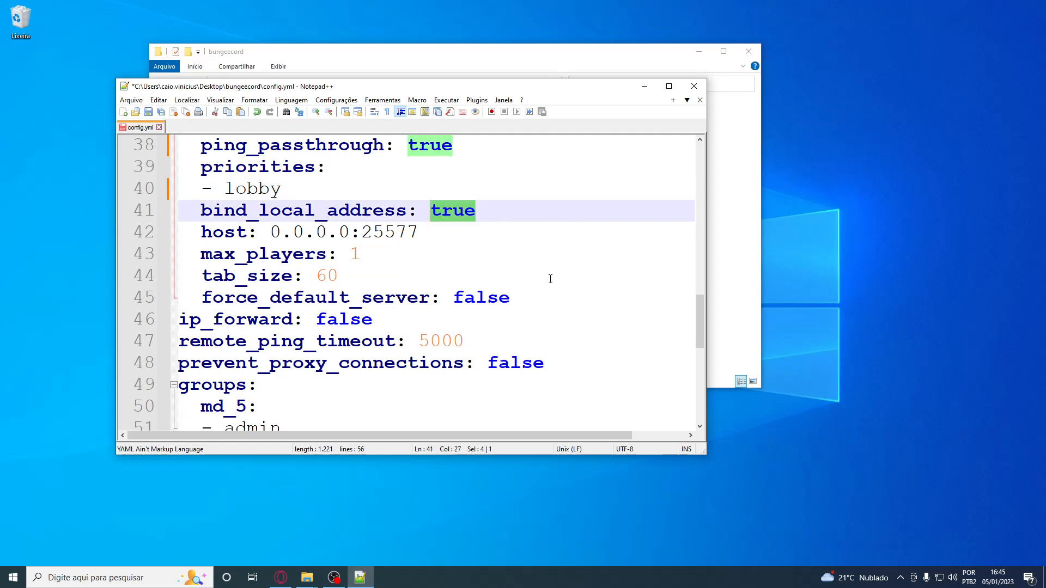
text(false)
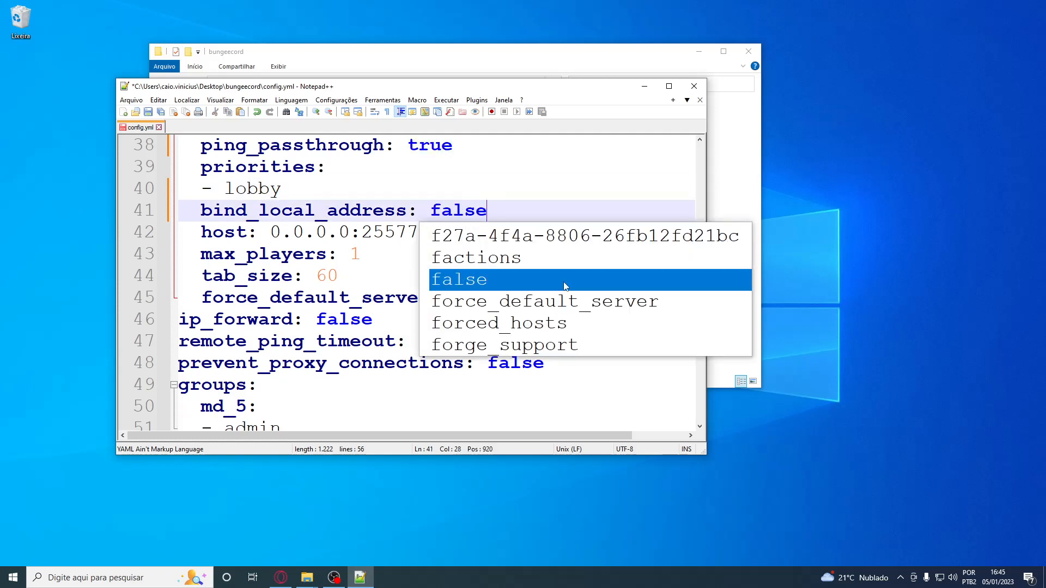
drag(419, 232, 269, 243)
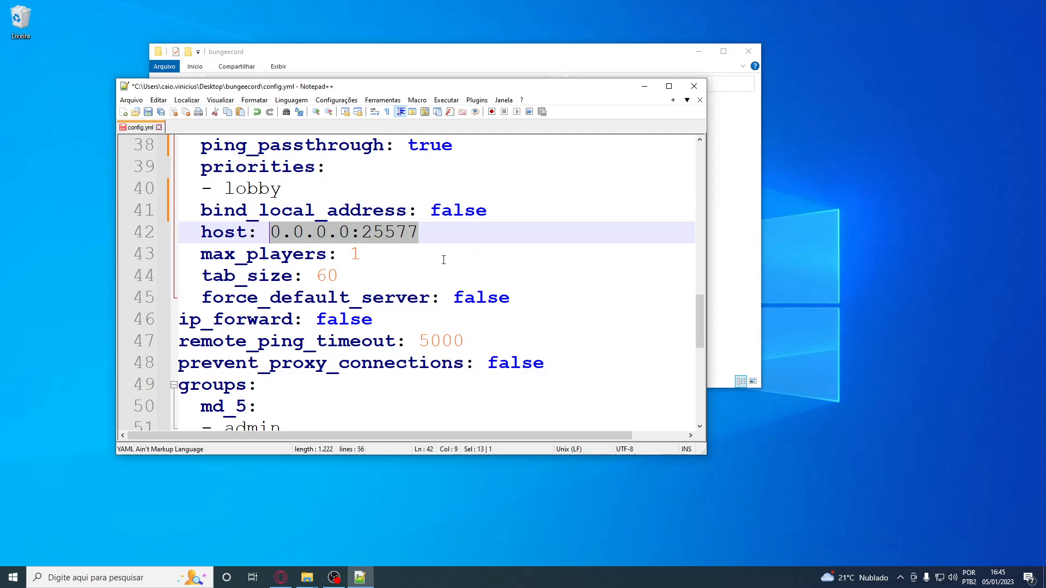
click(377, 232)
key(Down)
double_click(377, 231)
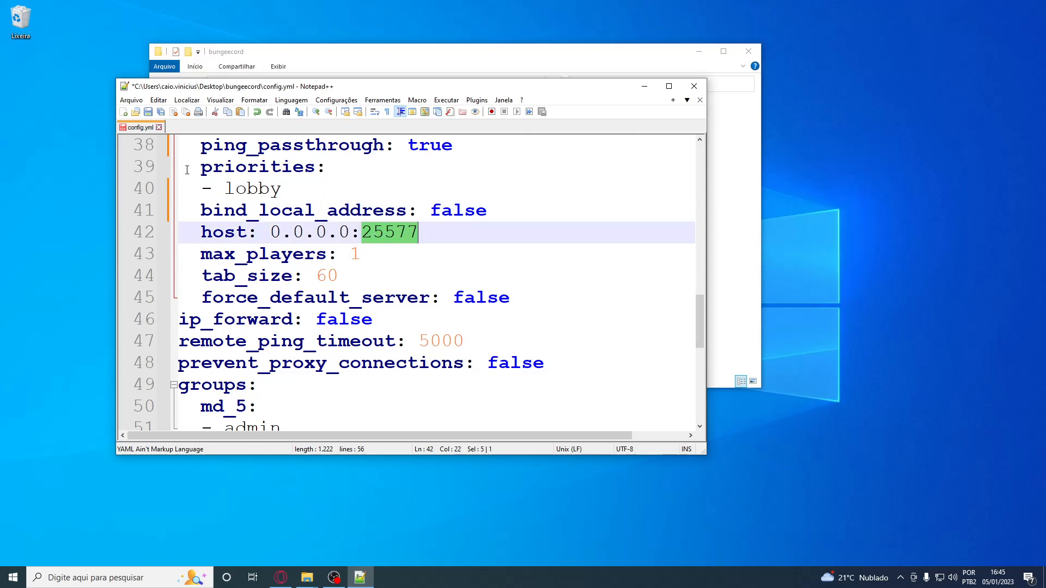
scroll(365, 260, up, 2)
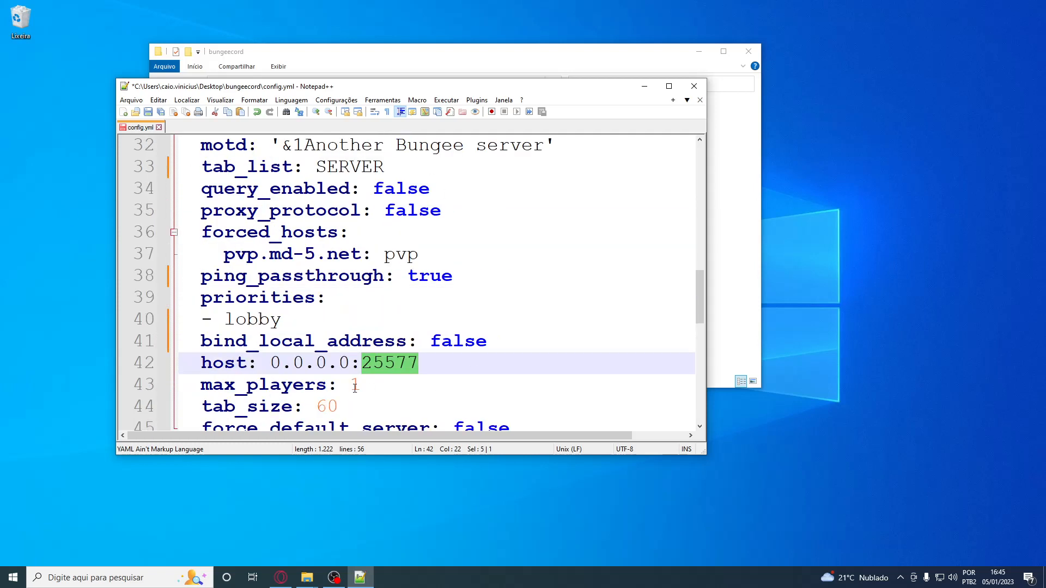
text(25565)
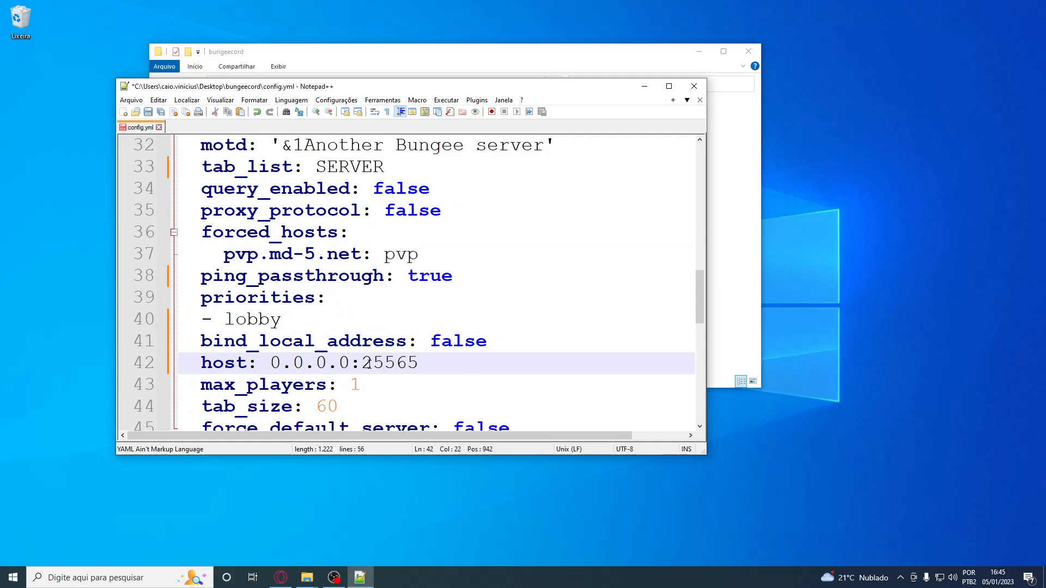
double_click(391, 364)
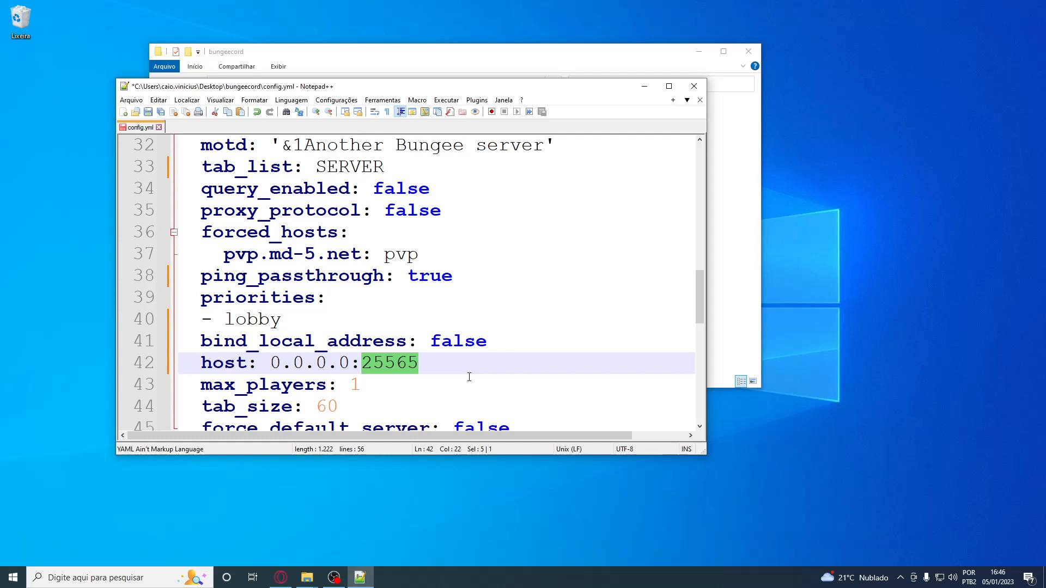
drag(272, 364, 354, 361)
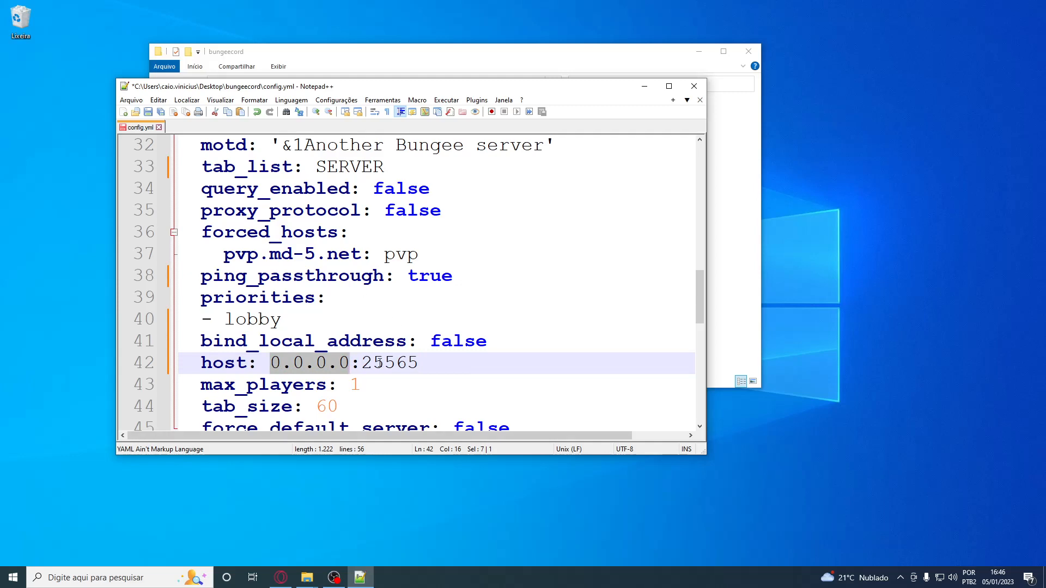
drag(362, 363, 419, 363)
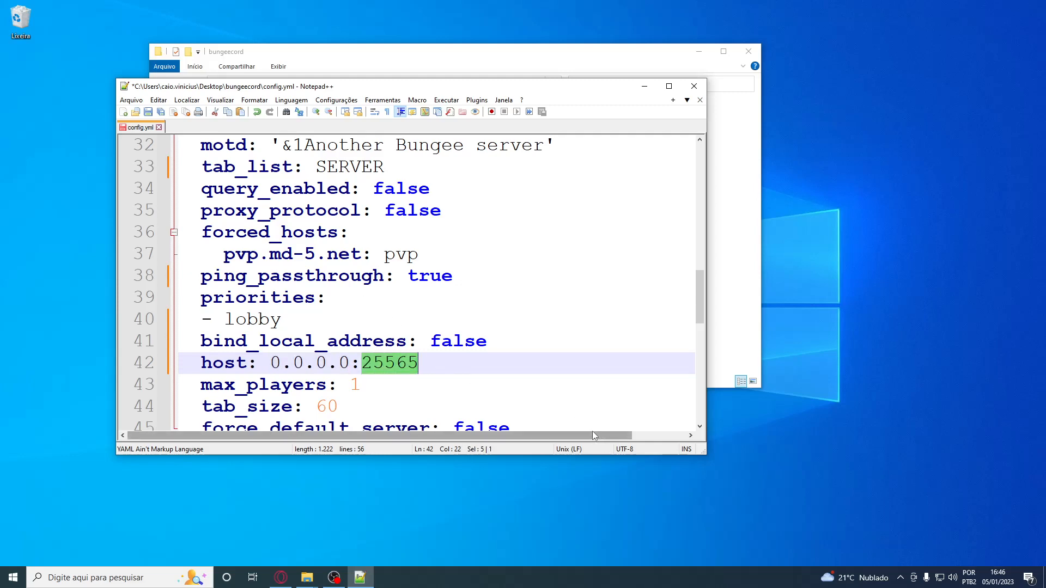
click(486, 362)
Set max_players to 100 in the listener settings and check the tab_size setting
scroll(504, 365, down, 3)
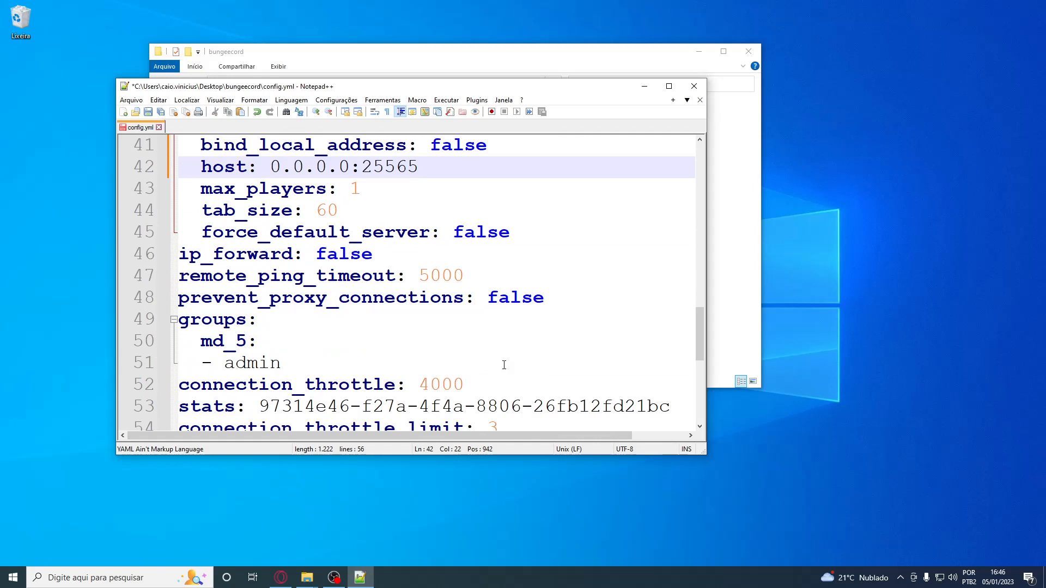
click(382, 184)
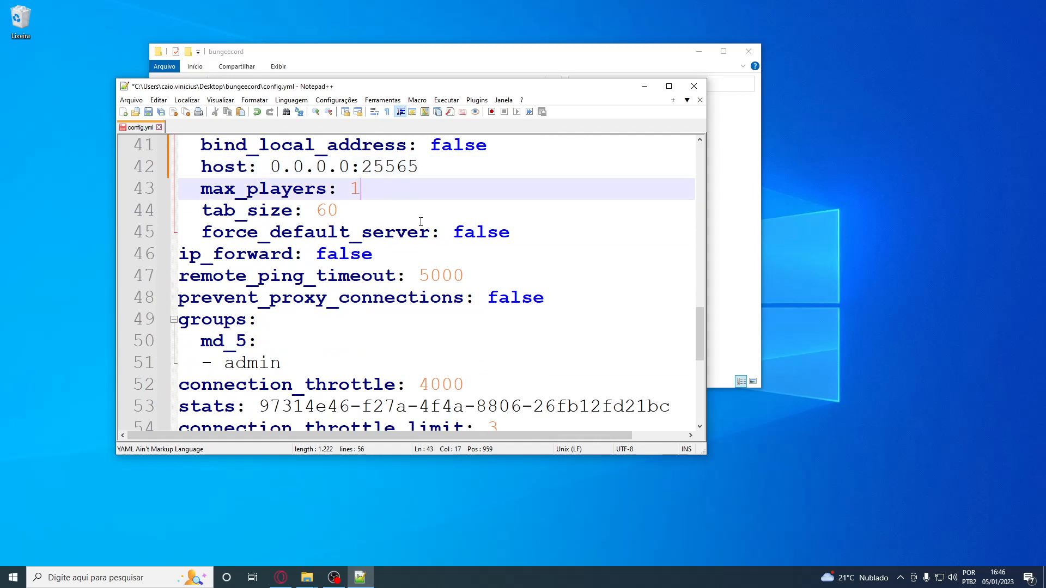
key(BackSpace)
text(100)
double_click(327, 210)
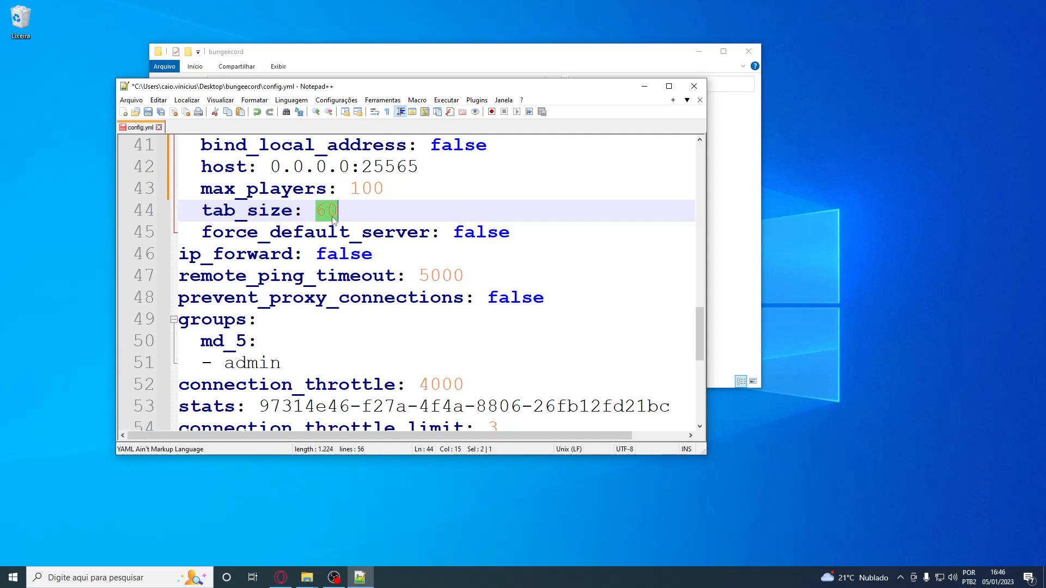
Set both force_default_server and ip_forward to true
double_click(468, 239)
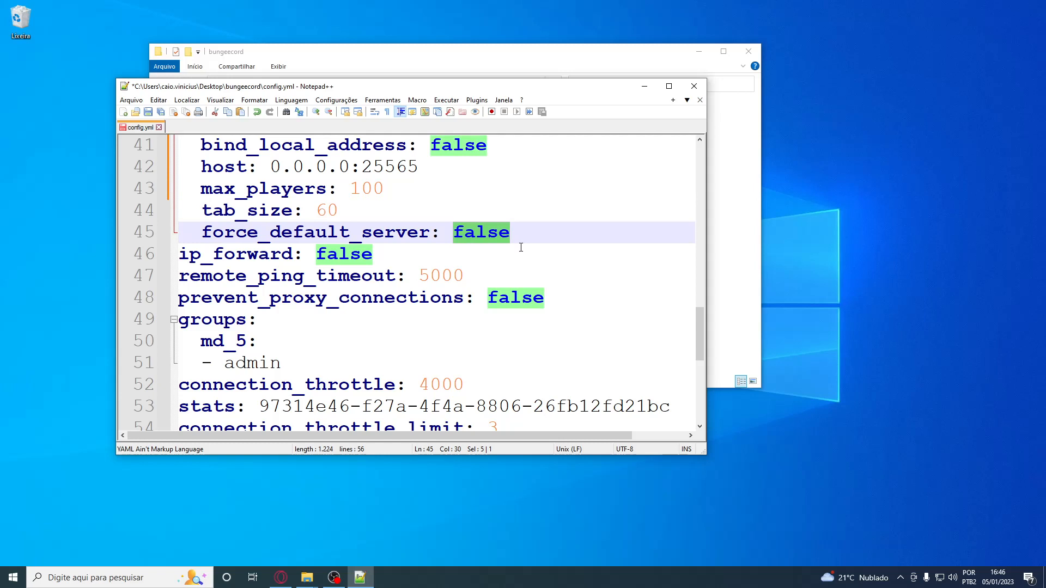
text(true)
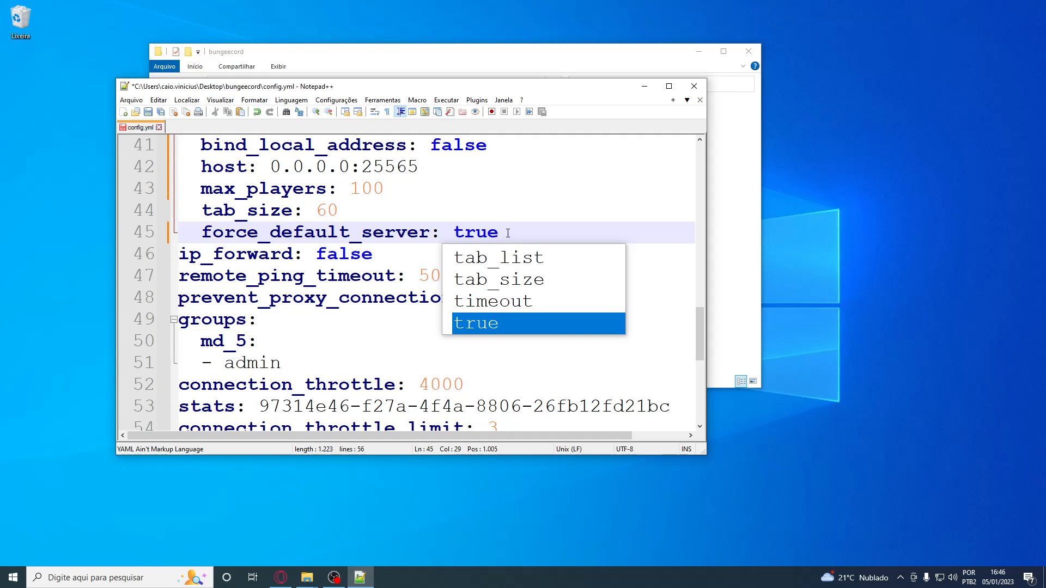
click(507, 231)
drag(508, 233, 454, 236)
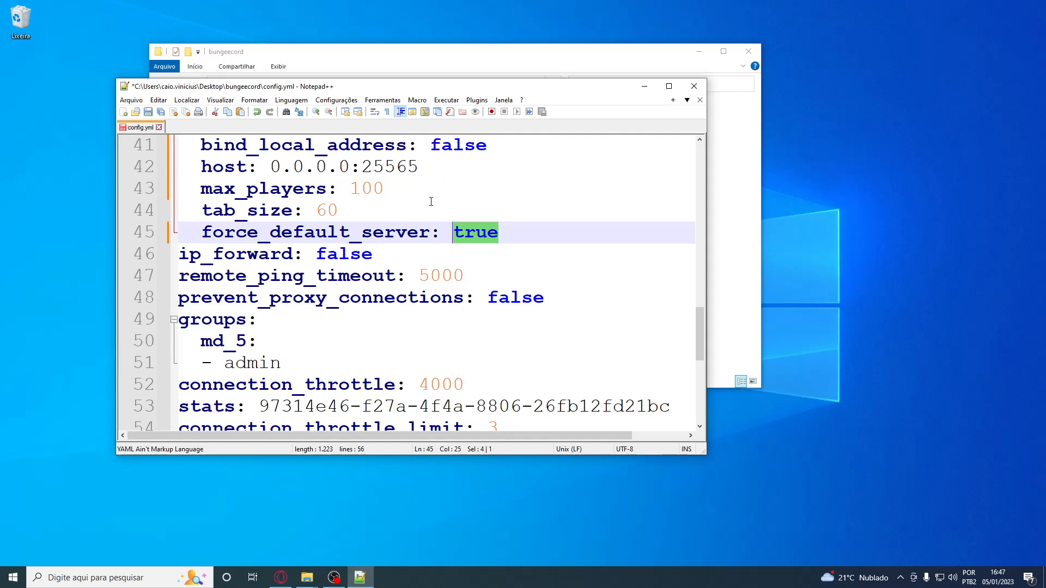
double_click(336, 261)
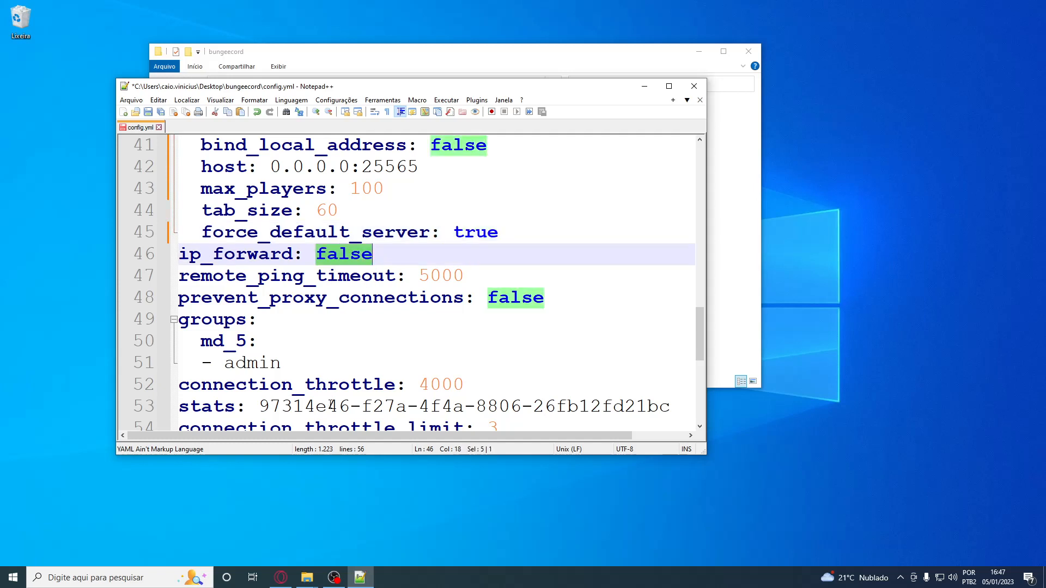
text(true)
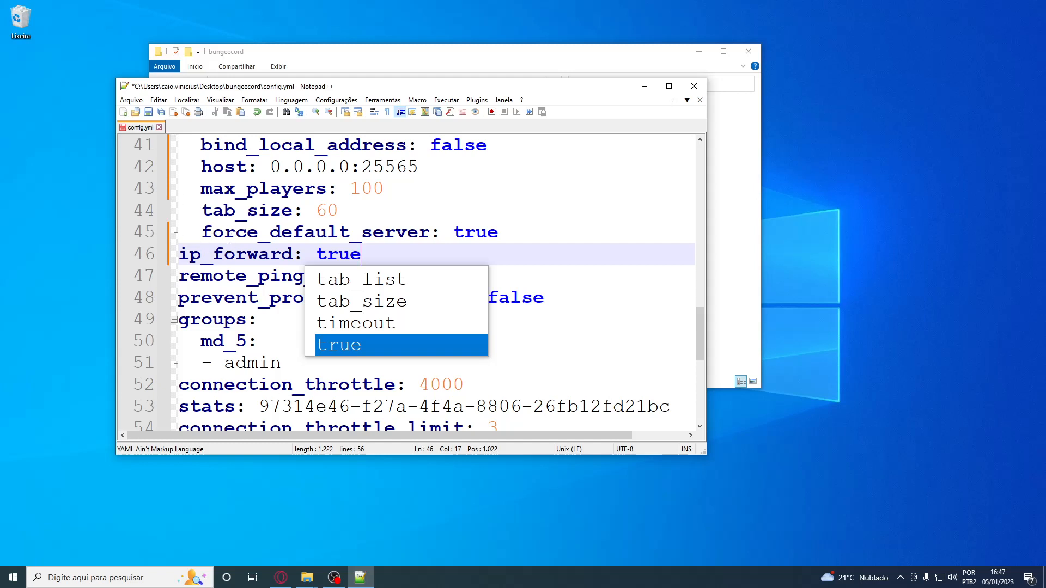
double_click(355, 256)
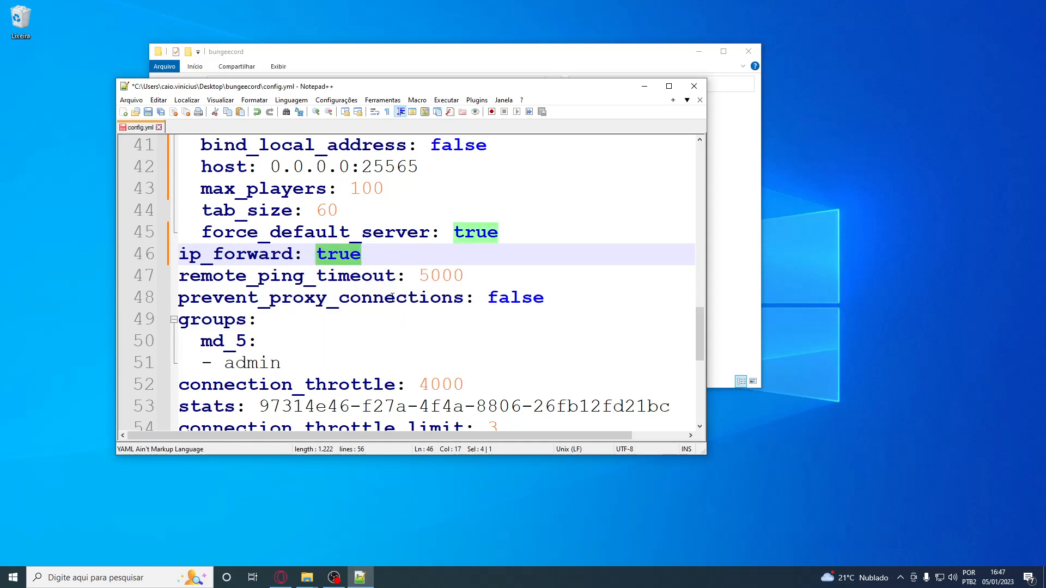
Review the online_mode, server and listener settings again, and check remote_ping_timeout
scroll(339, 240, up, 2)
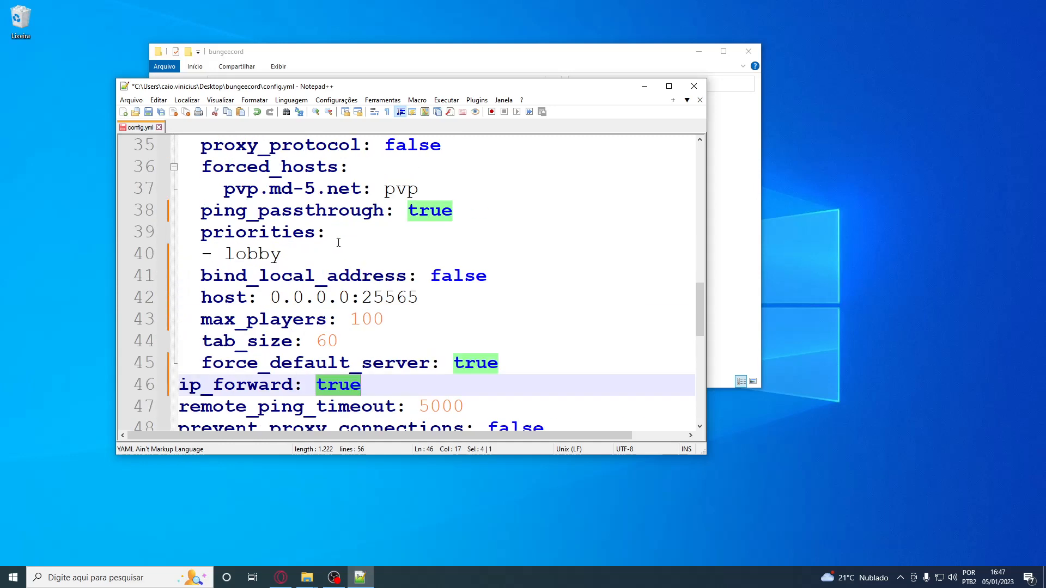
scroll(324, 270, up, 2)
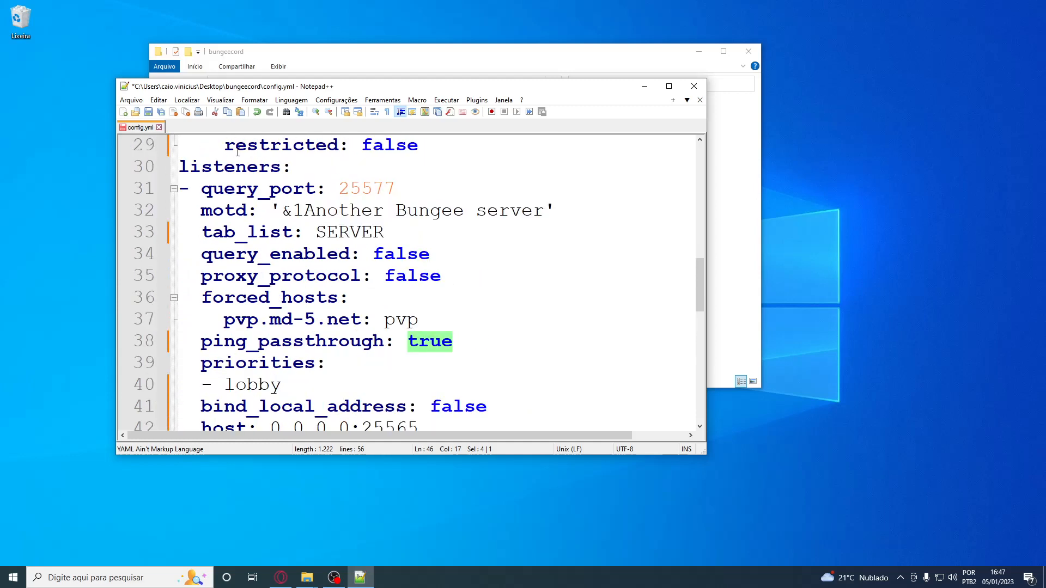
scroll(364, 180, up, 4)
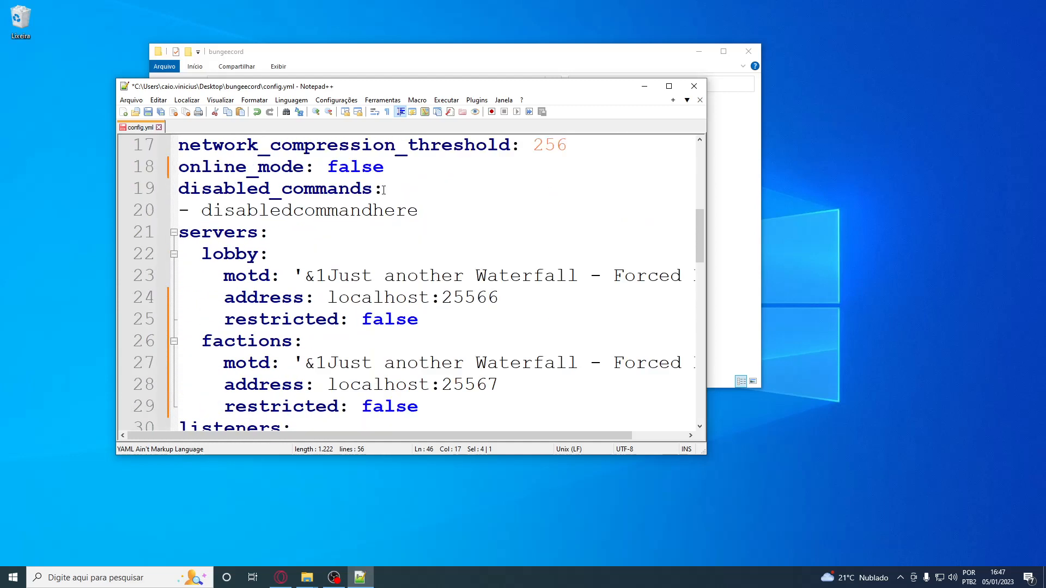
scroll(347, 183, down, 2)
scroll(354, 245, down, 1)
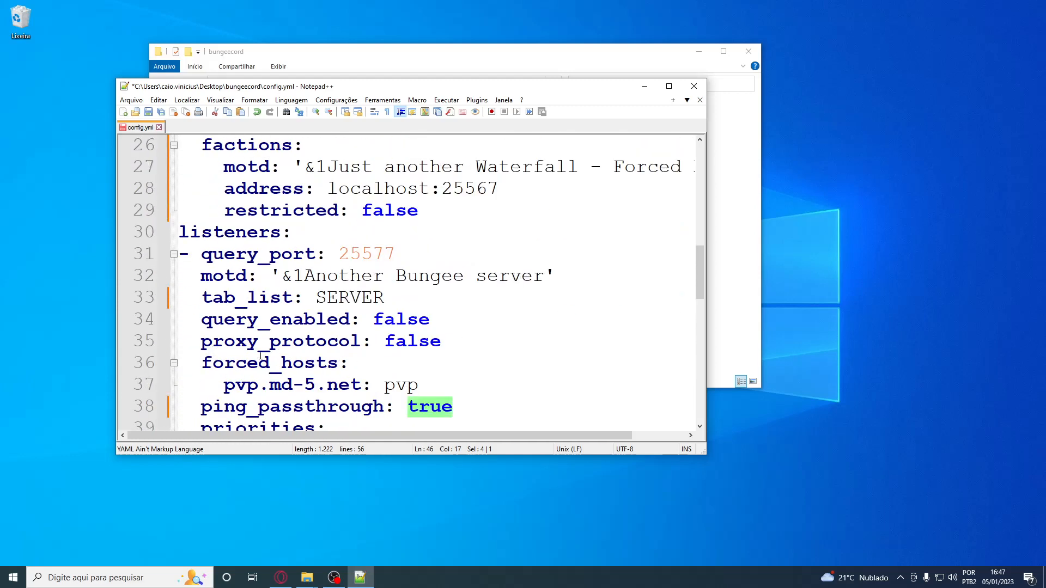
scroll(412, 406, down, 4)
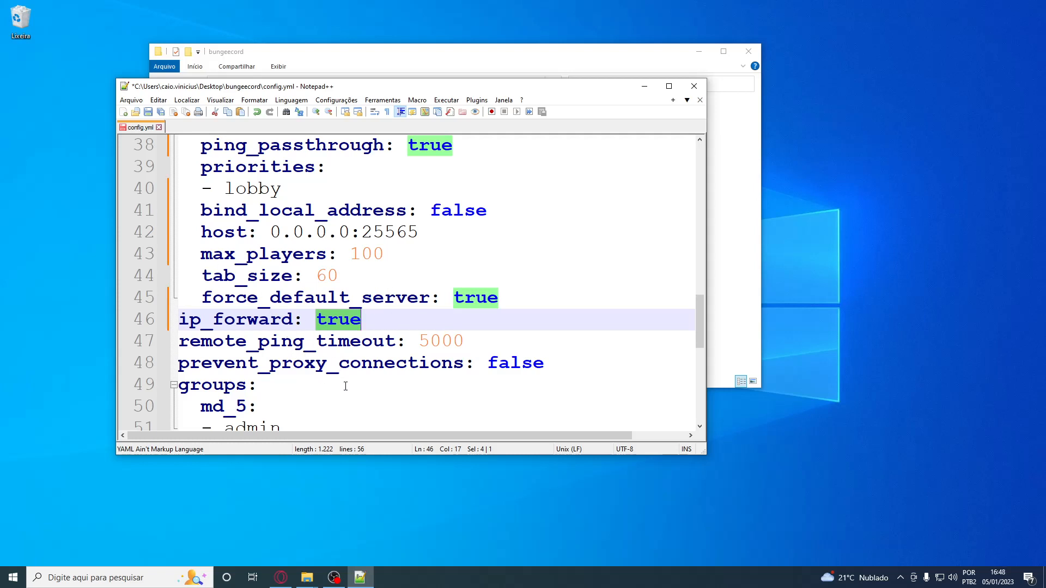
double_click(448, 342)
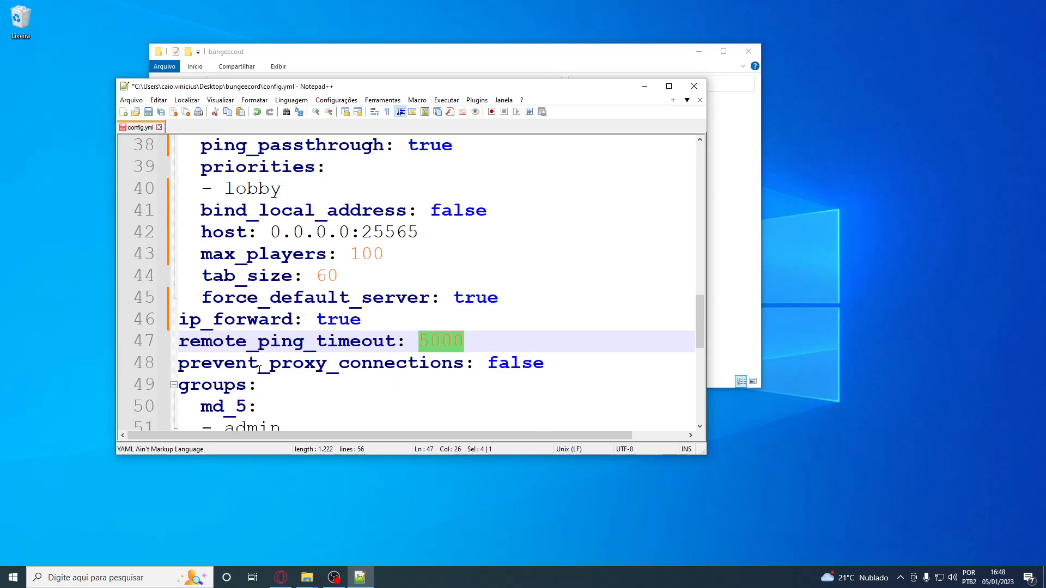
Check the prevent_proxy_connections and connection_throttle settings, and set log_pings to false
double_click(512, 369)
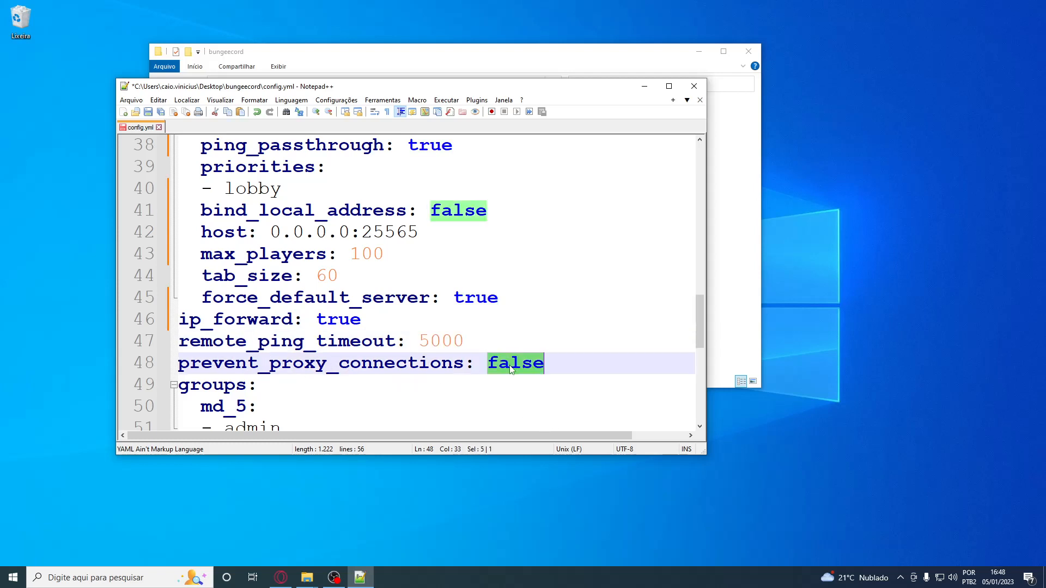
scroll(378, 340, down, 2)
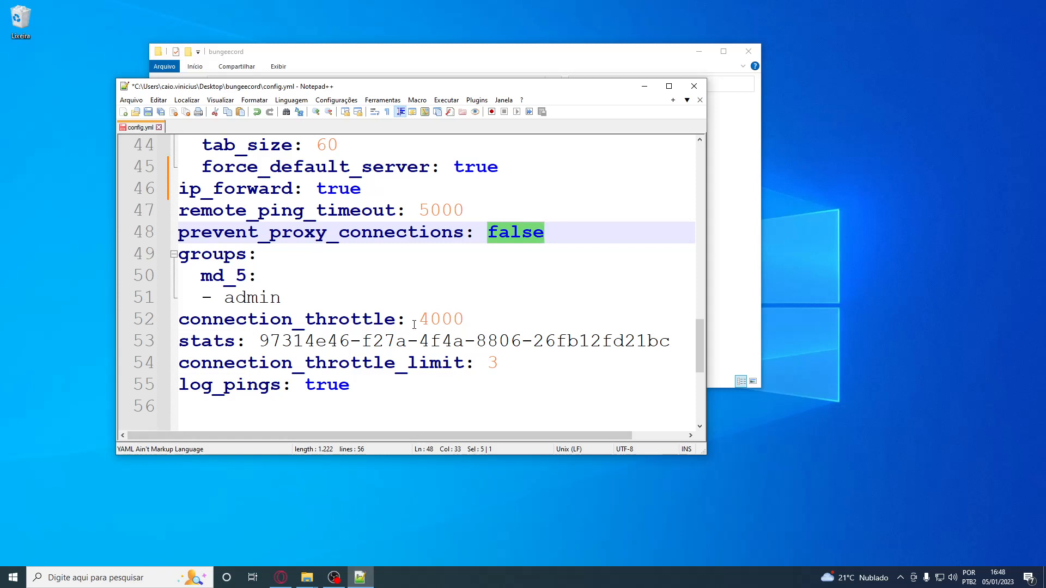
double_click(438, 321)
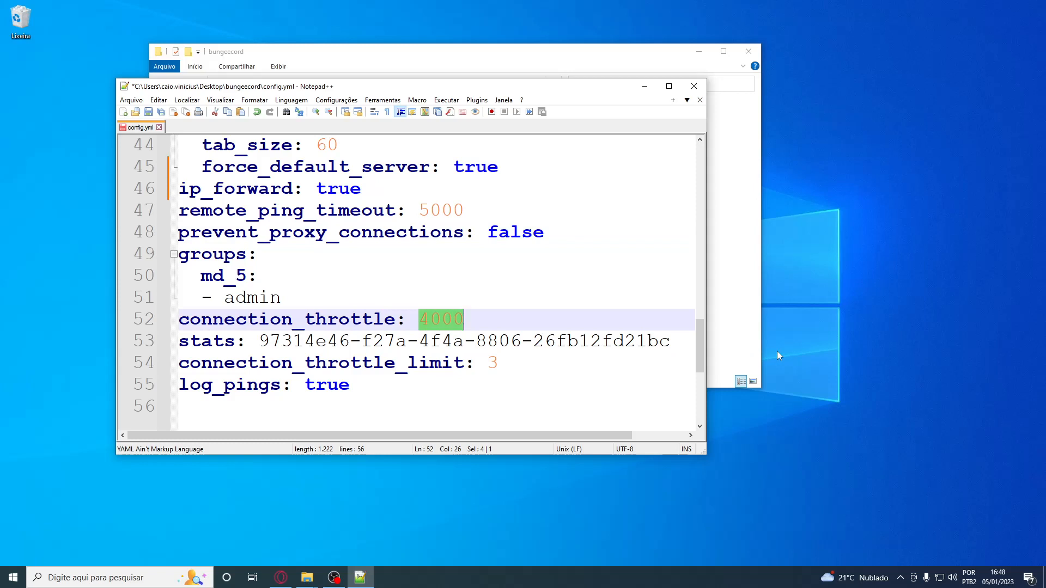
double_click(330, 385)
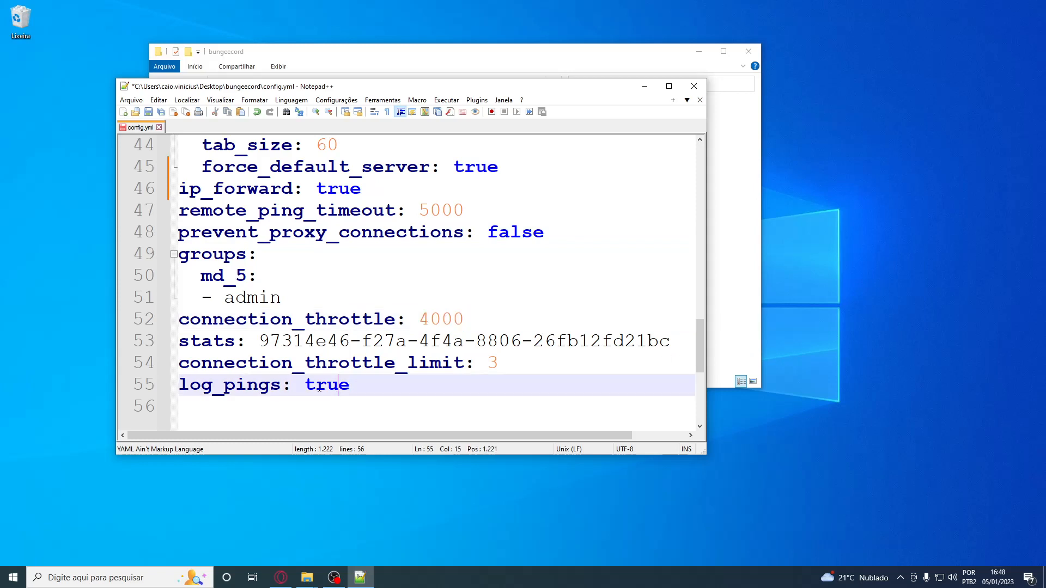
text(false)
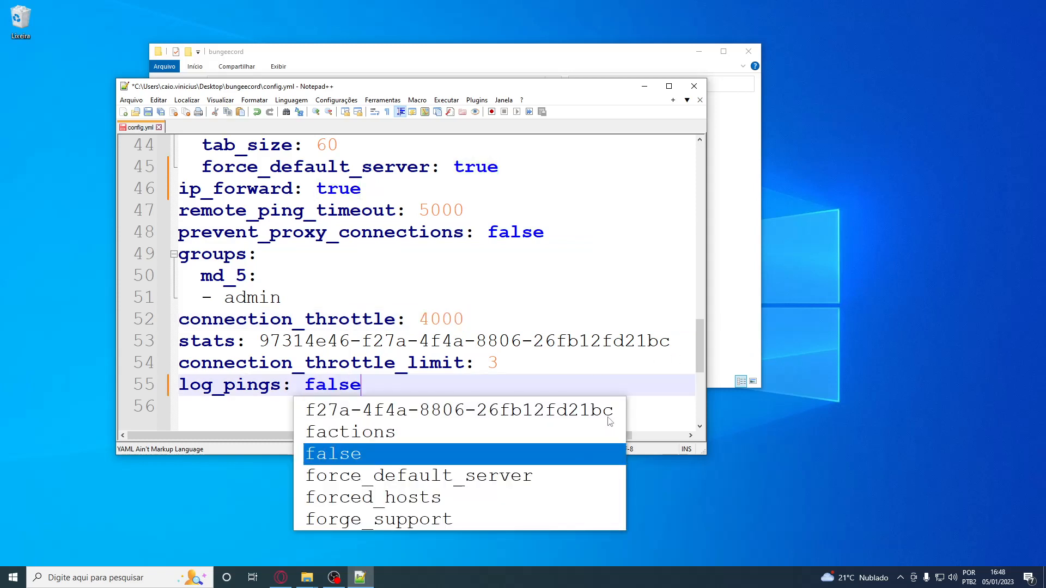
click(532, 293)
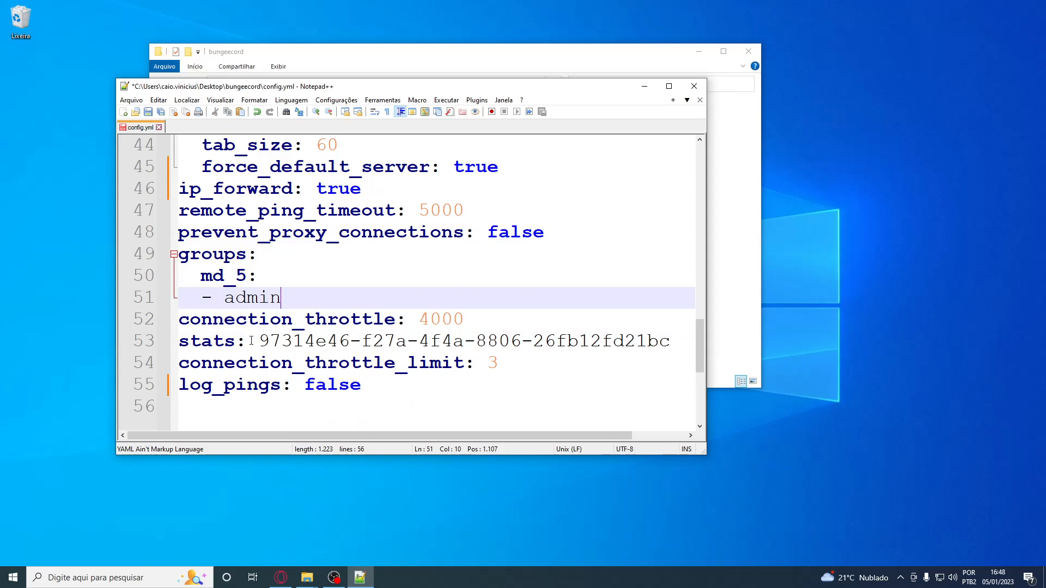
Check connection_throttle_limit, then save config.yml and close the editor
double_click(493, 363)
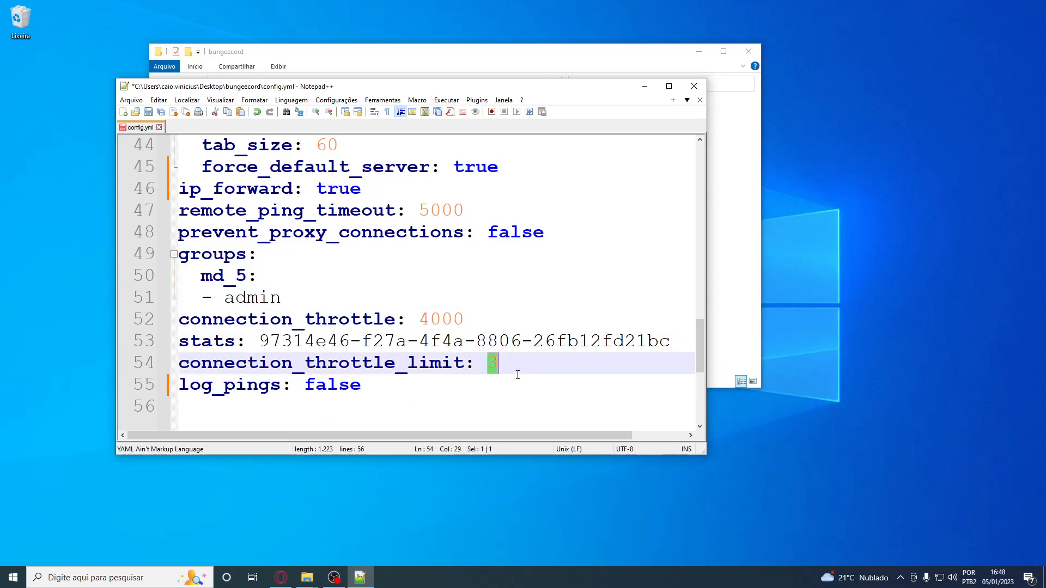
key(ctrl+s)
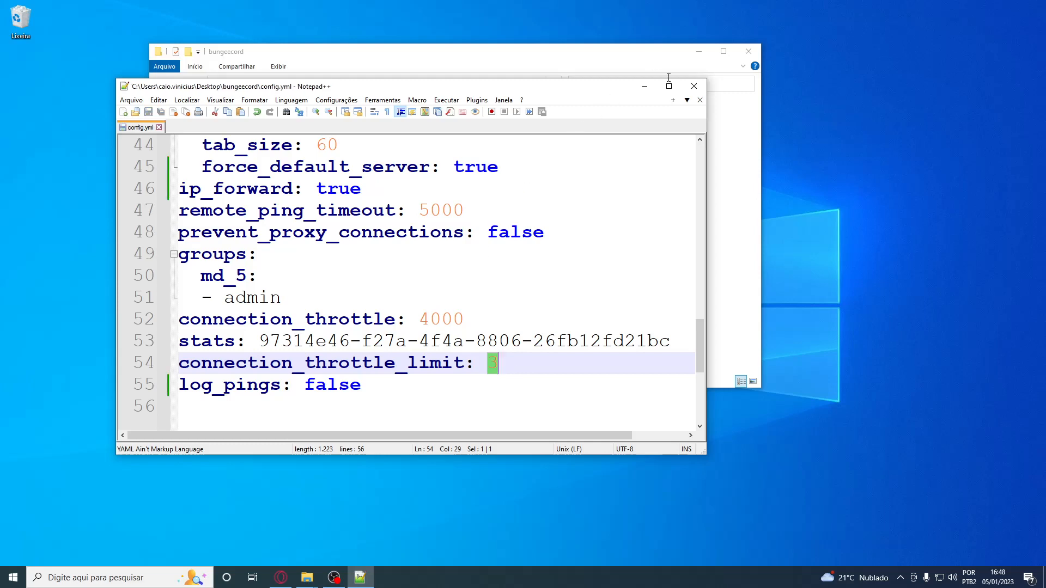
click(692, 87)
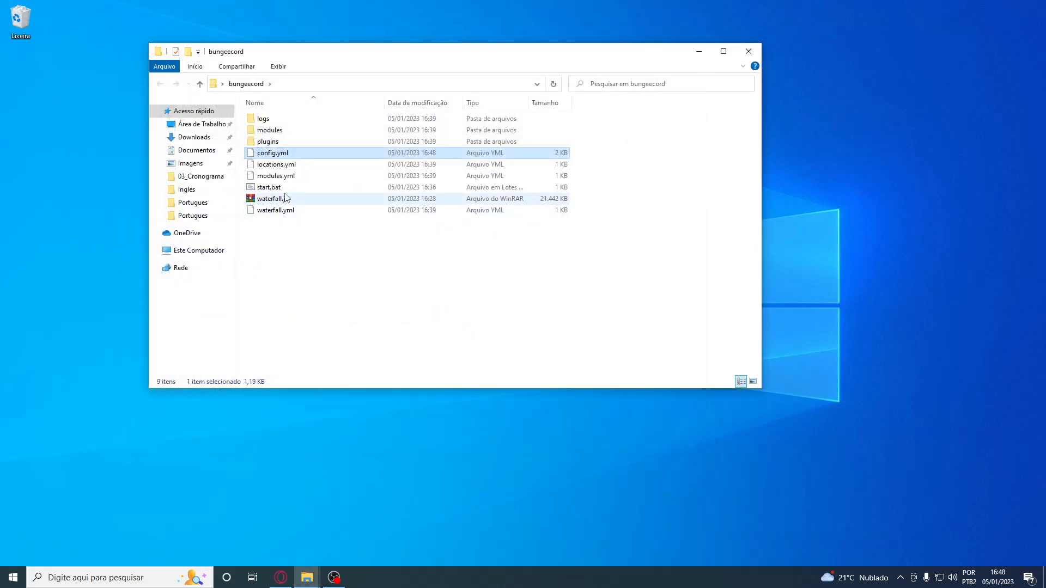
Start the proxy with start.bat and check the listening port in its console
click(284, 188)
double_click(285, 188)
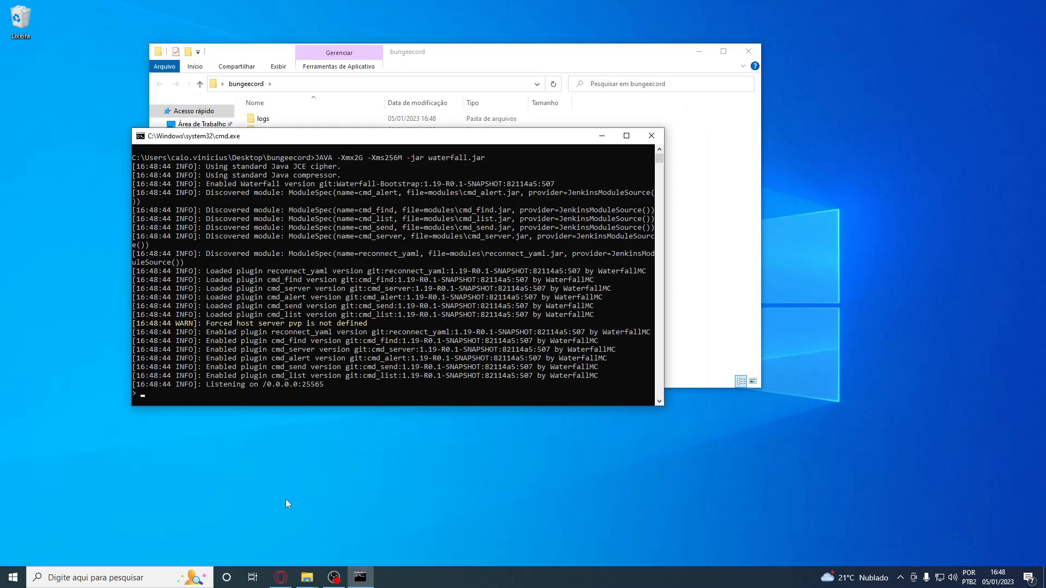
double_click(305, 384)
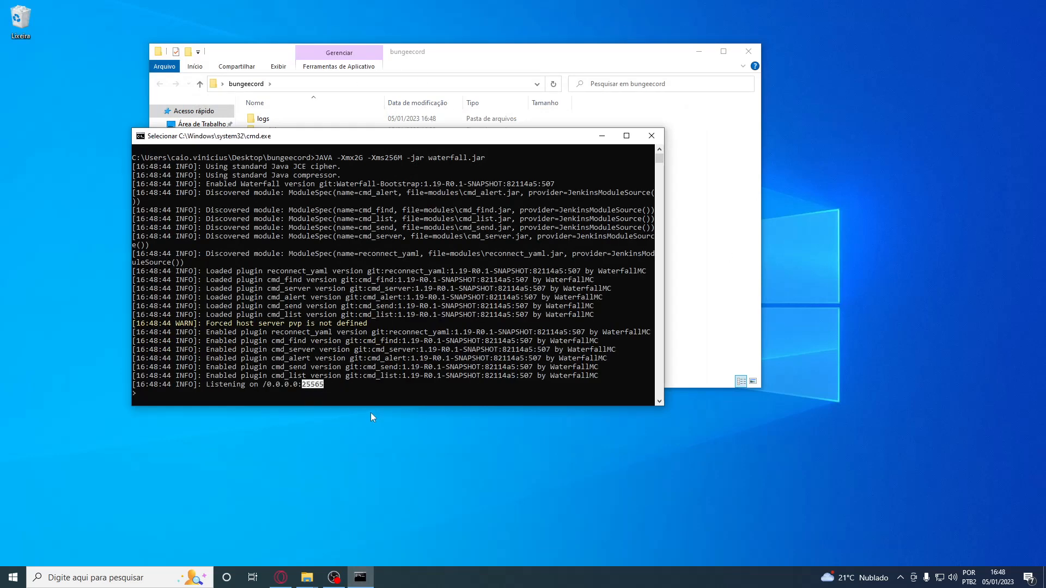
right_click(342, 400)
List the available servers with the server command in the proxy console, and close the console
text(servers)
key(Return)
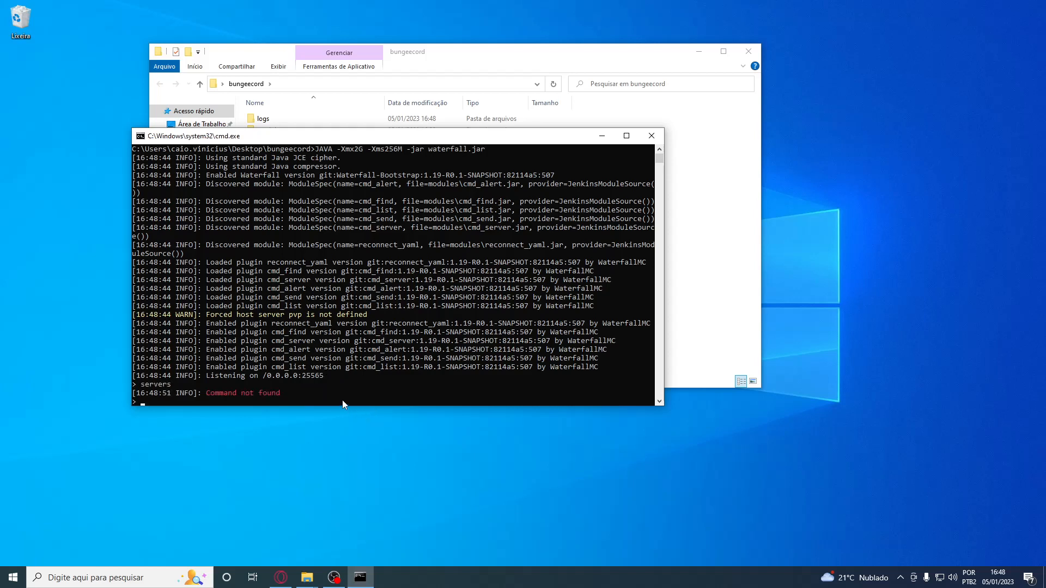
key(Up)
key(BackSpace)
key(Return)
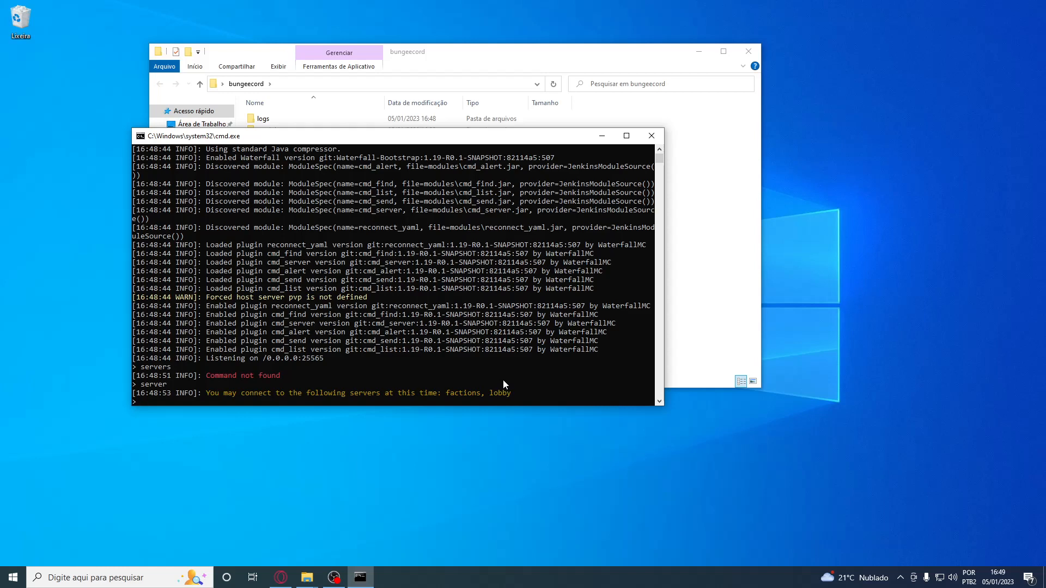
drag(312, 136, 492, 208)
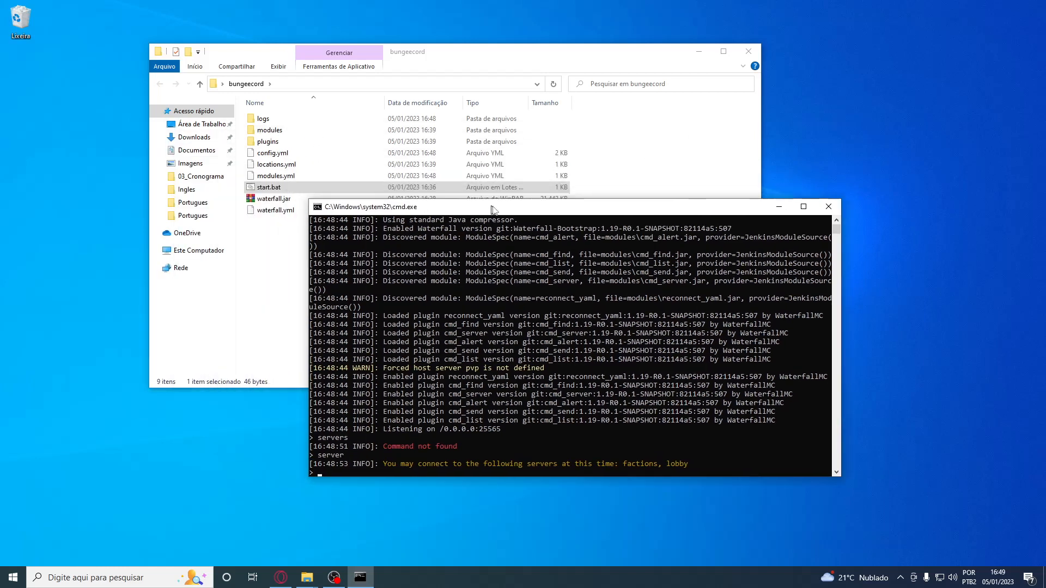
click(832, 209)
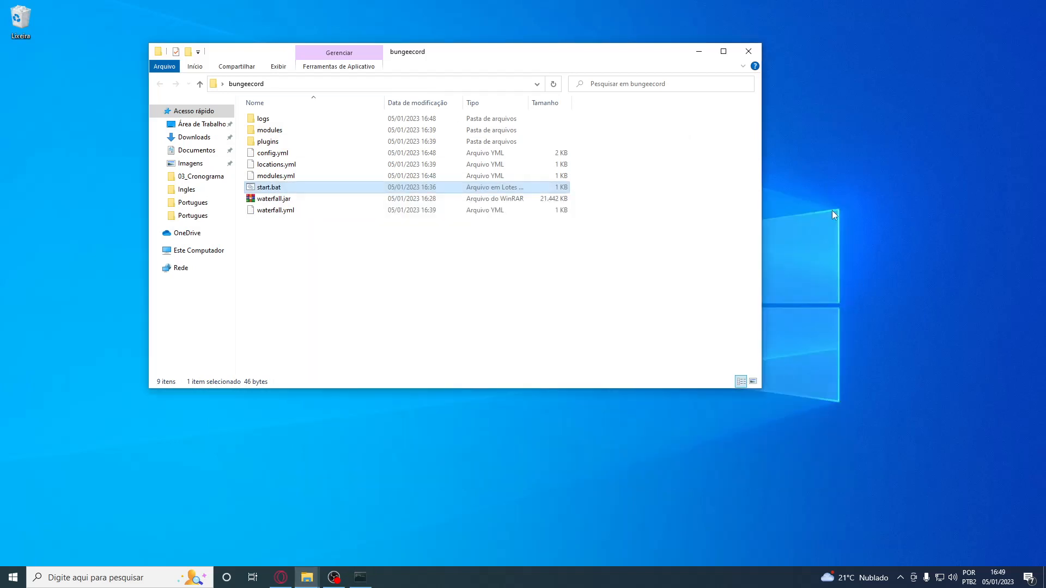